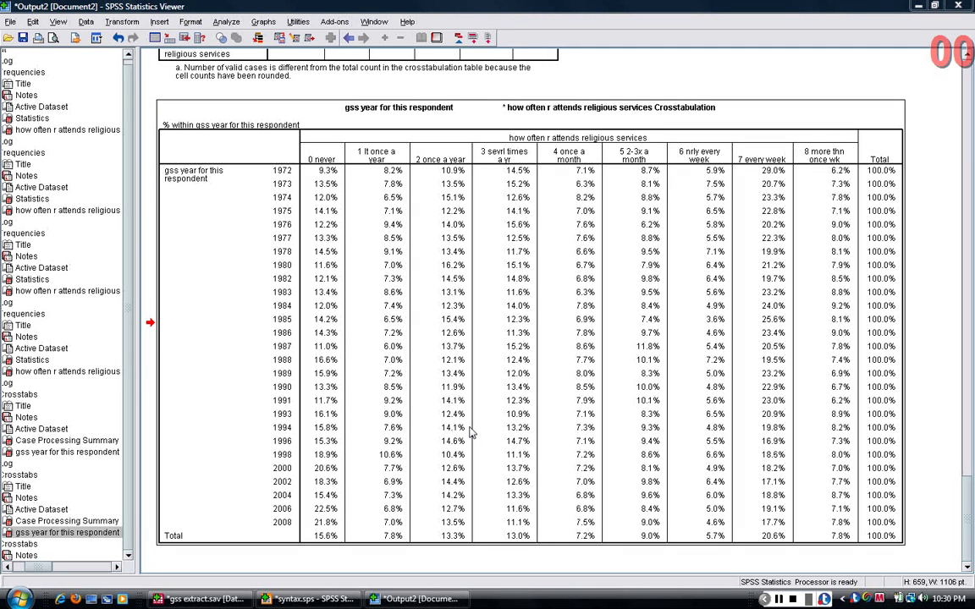
# Step: Bring syntax.sps in front of the output and move it lower to expose the crosstab
pyautogui.click(309, 599)
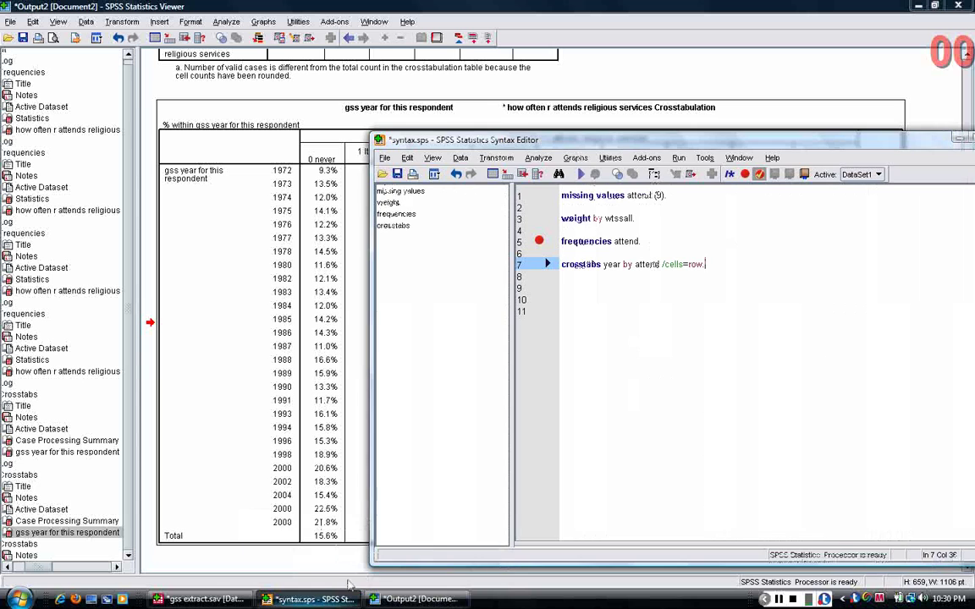
pyautogui.moveTo(549, 141); pyautogui.dragTo(546, 330)
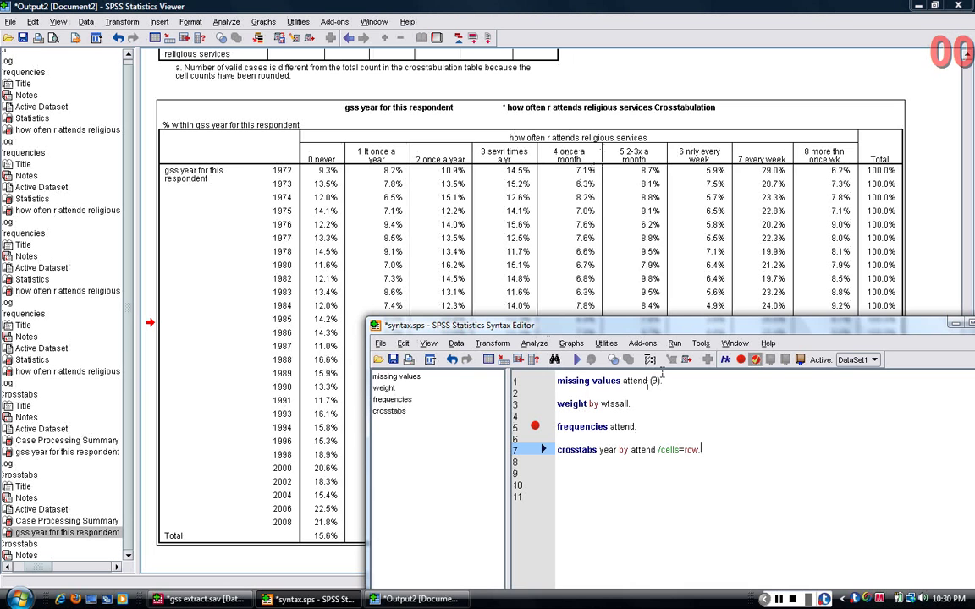
# Step: Run the year by attend row-percent crosstab, then place the syntax window beside the Frequencies table
pyautogui.hotkey('ctrl', 'r')
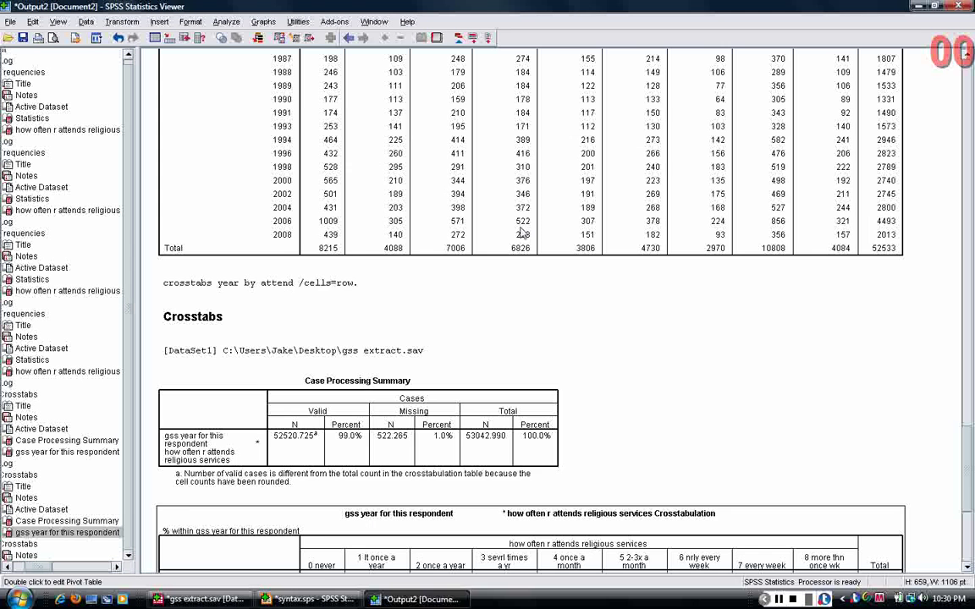
pyautogui.moveTo(968, 470); pyautogui.dragTo(969, 367)
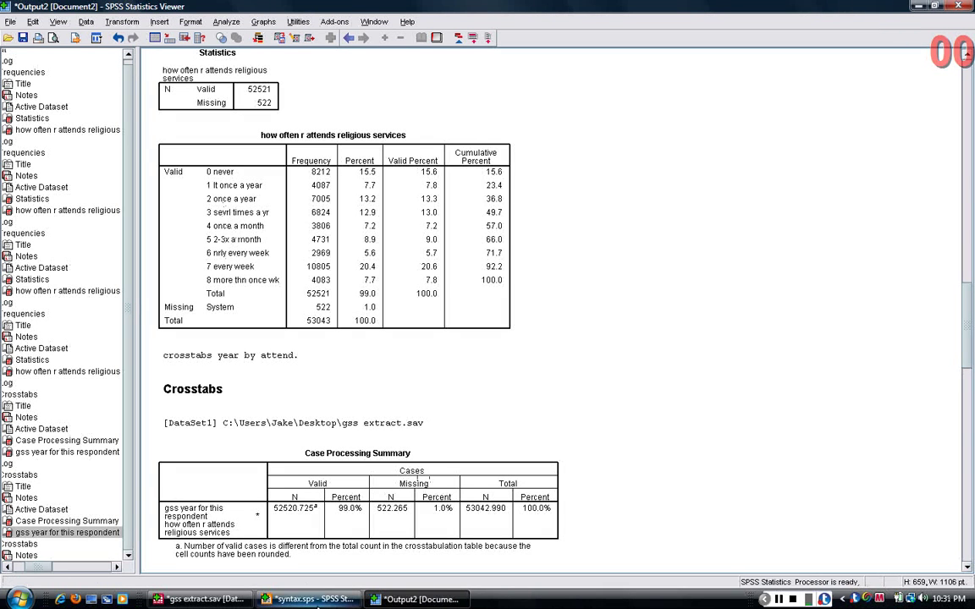
pyautogui.click(305, 599)
pyautogui.moveTo(558, 332); pyautogui.dragTo(600, 98)
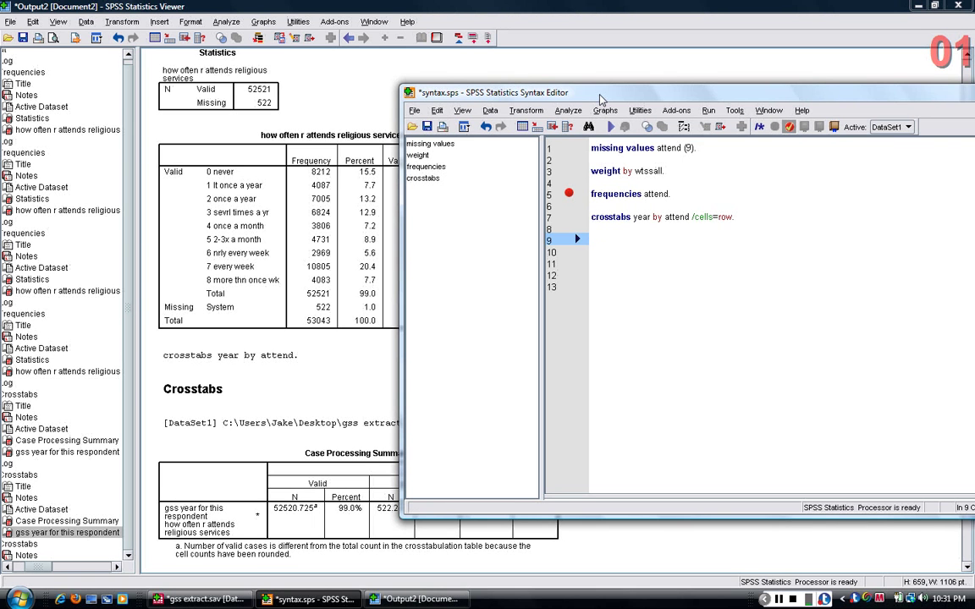
# Step: Write IF lines recoding attend 0 to attend2 = 1 and attend 1 to attend2 = 2
pyautogui.write('if attend')
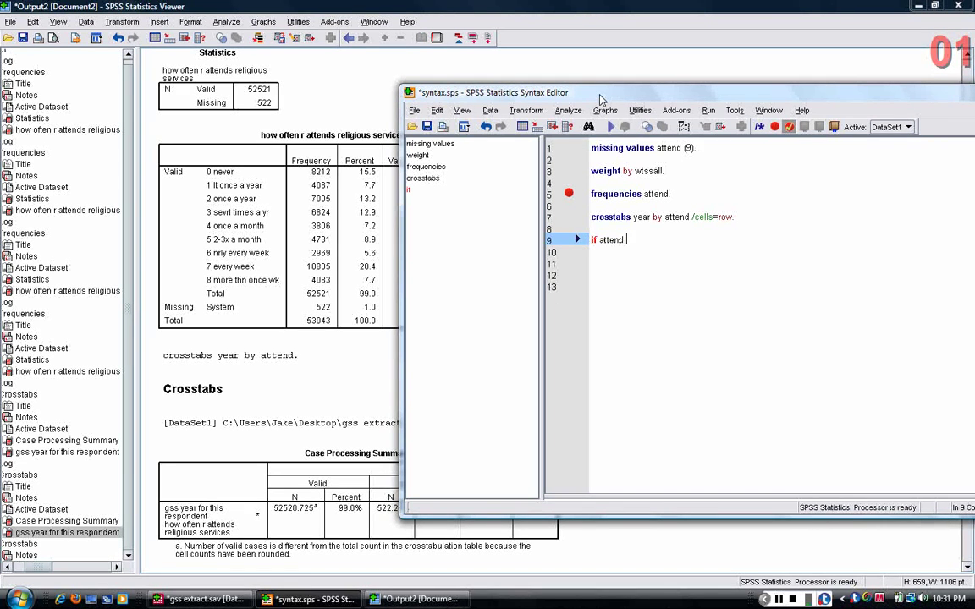
pyautogui.write(' ~= 0')
pyautogui.write(' attend2')
pyautogui.write(' =')
pyautogui.write(' 1')
pyautogui.write('.')
pyautogui.press('Return')
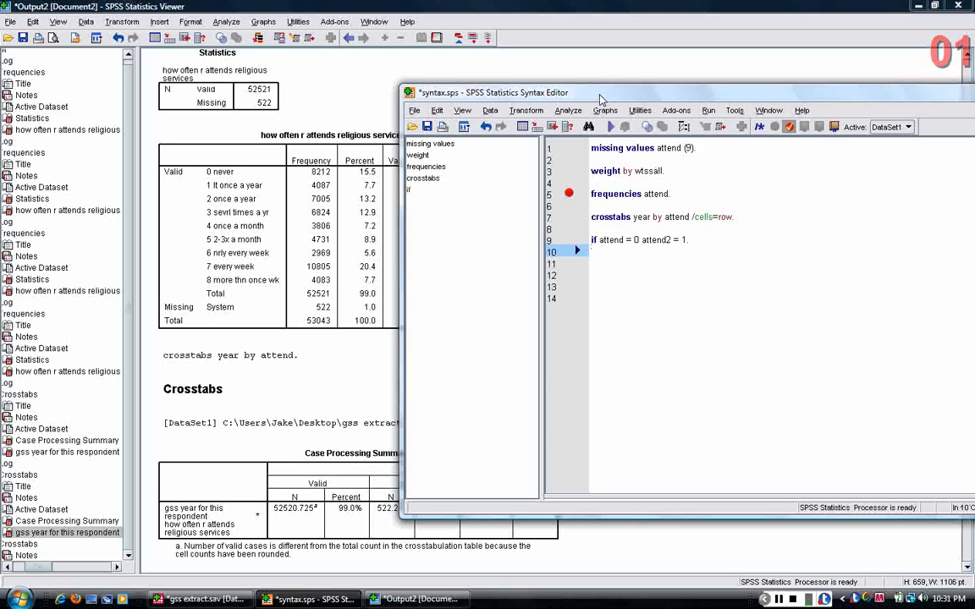
pyautogui.write('if attend =')
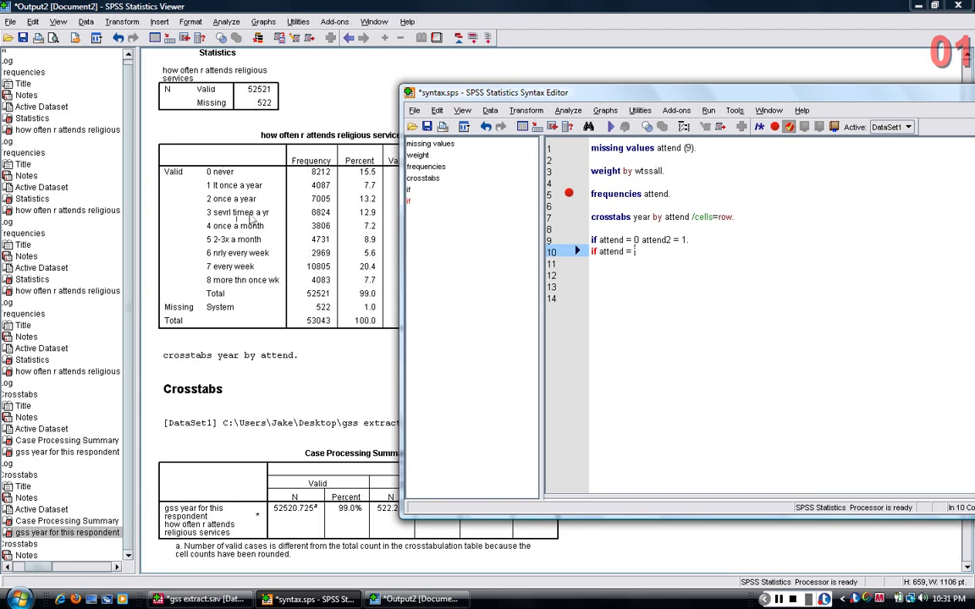
pyautogui.write('1')
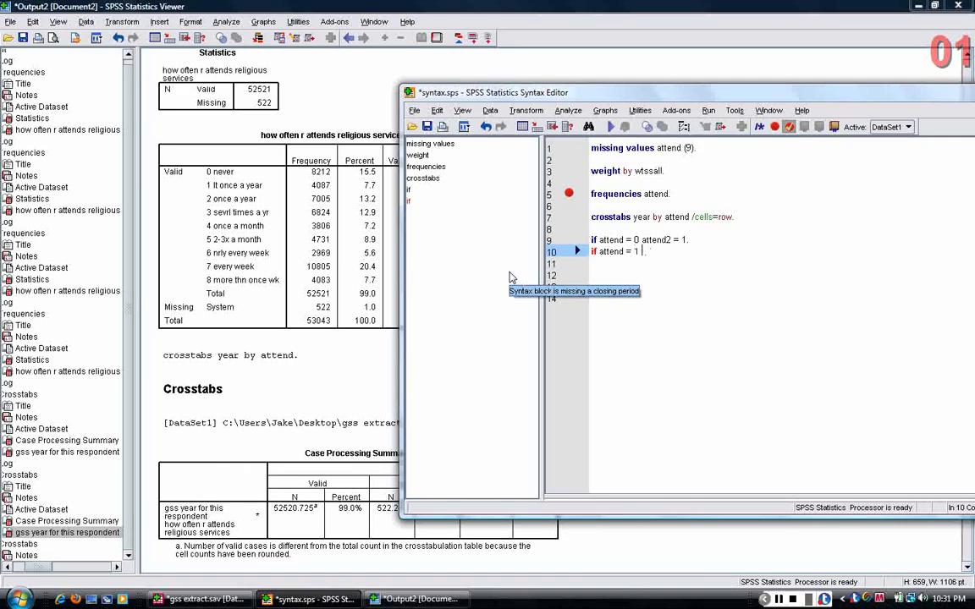
pyautogui.write(' attend2 = 2')
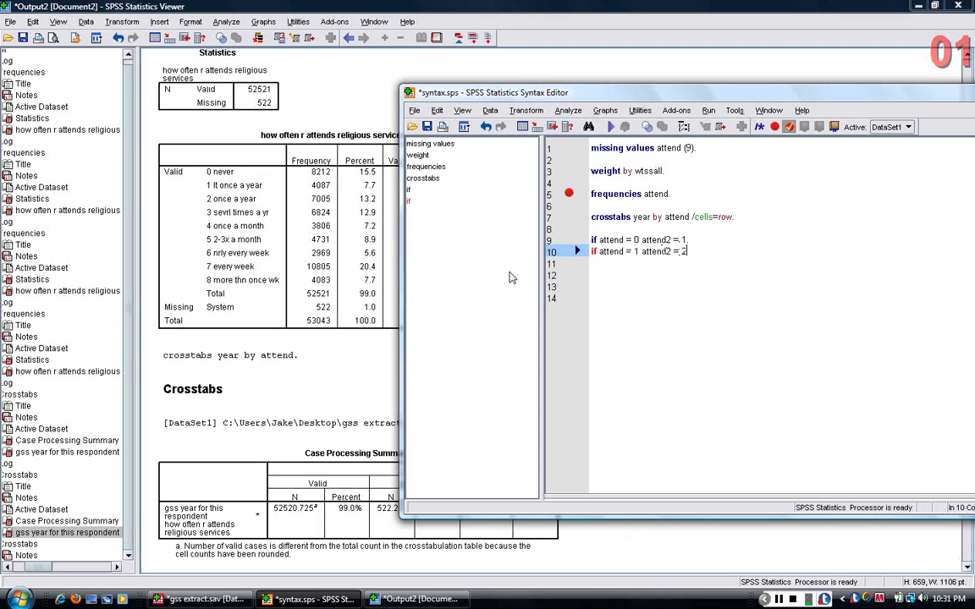
pyautogui.press('BackSpace')
pyautogui.write('.')
pyautogui.press('Return')
# Step: Add IF lines recoding attend 2 and attend 3 to attend2 = 2
pyautogui.write('if attend')
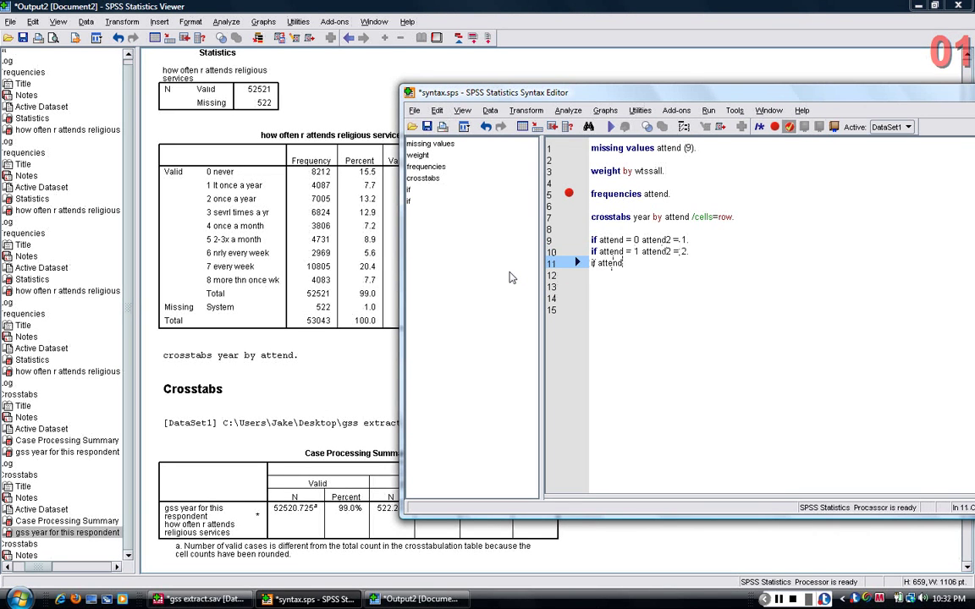
pyautogui.write(' = 2')
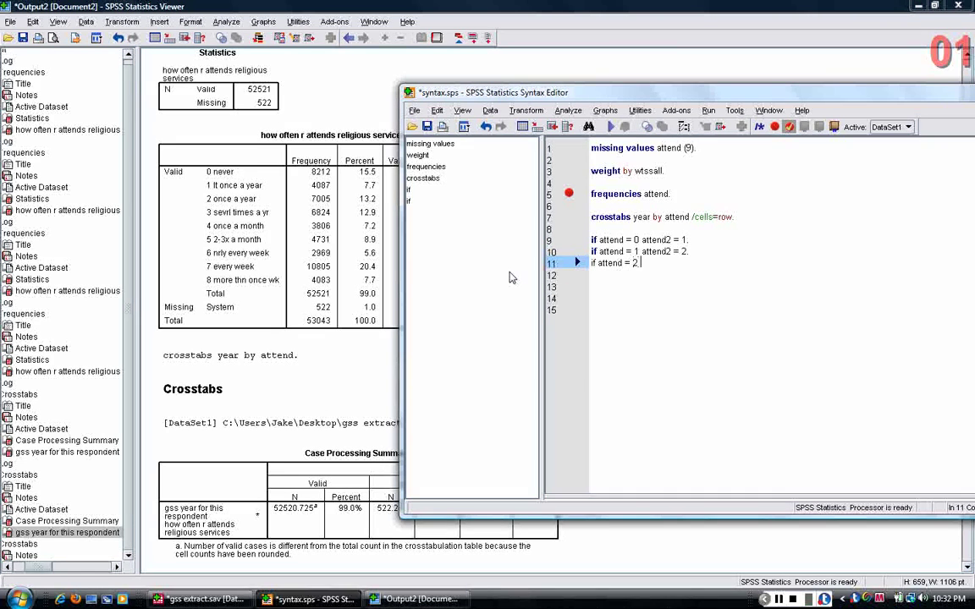
pyautogui.write(' attend2 = 2.')
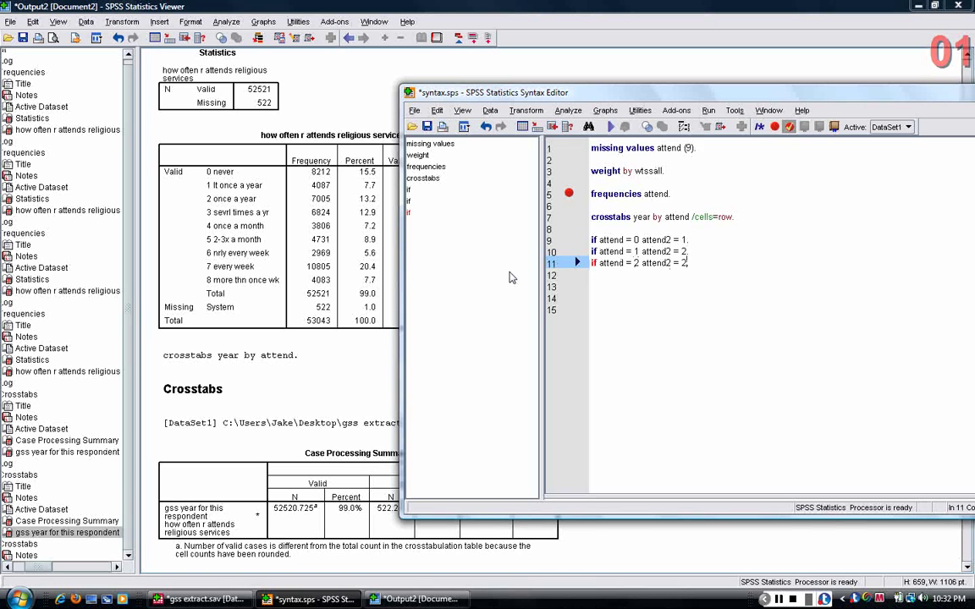
pyautogui.press('Return')
pyautogui.write('if attend = ')
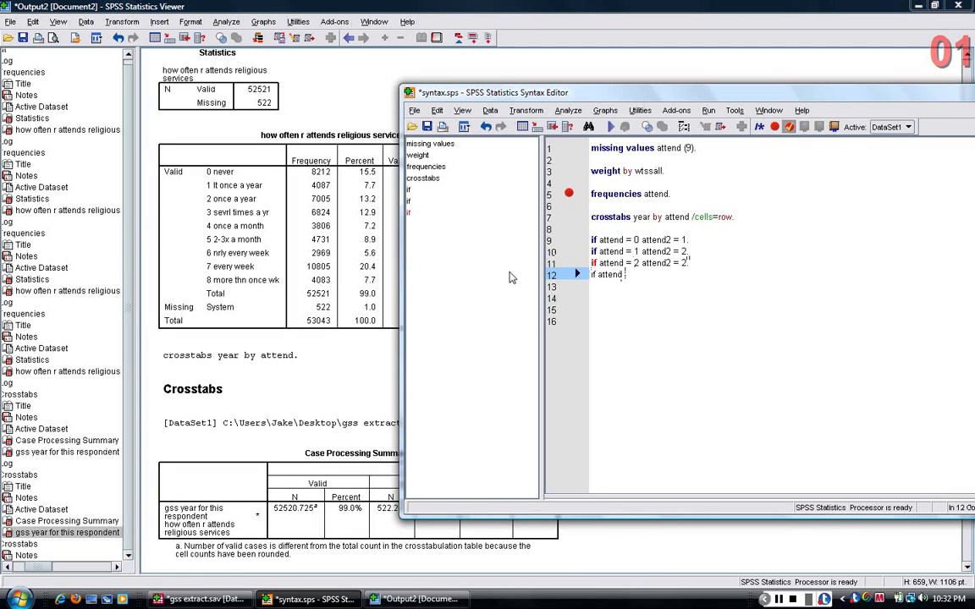
pyautogui.write('3 attend3')
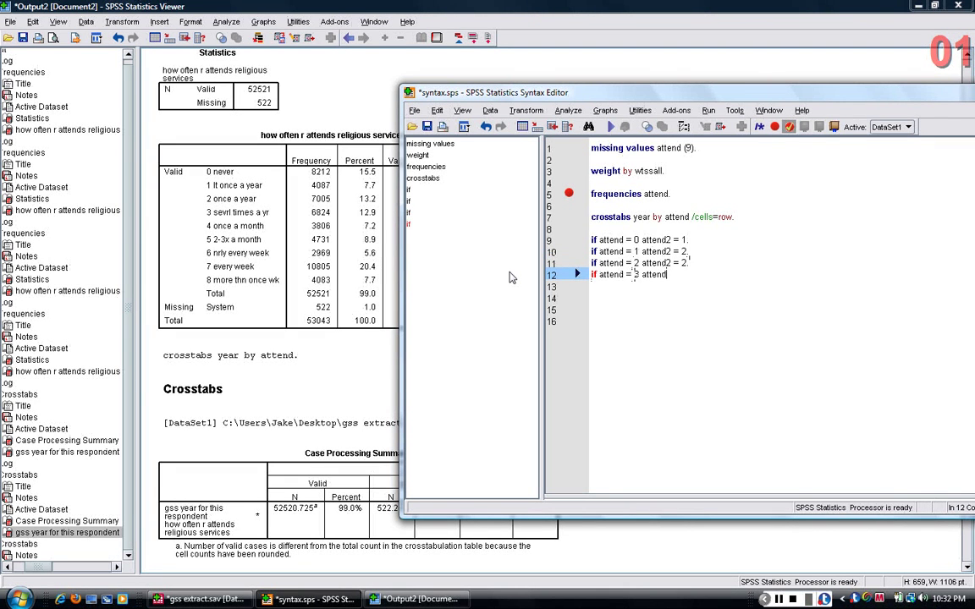
pyautogui.press('BackSpace')
pyautogui.write('2 =')
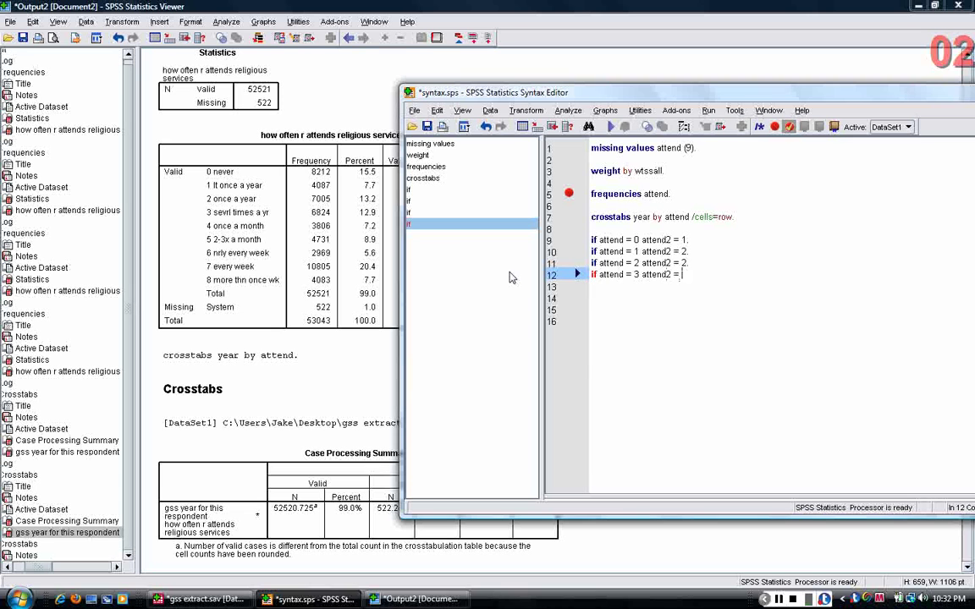
pyautogui.write(' 2.')
pyautogui.press('Return')
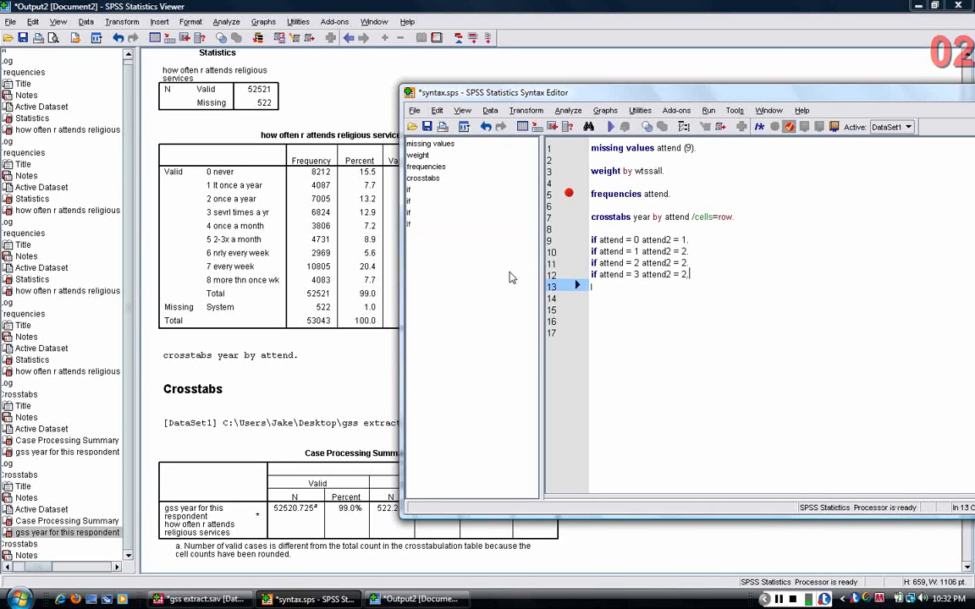
# Step: Add IF lines recoding attend 4, 5 and 6 to attend2 = 3
pyautogui.write('if attend')
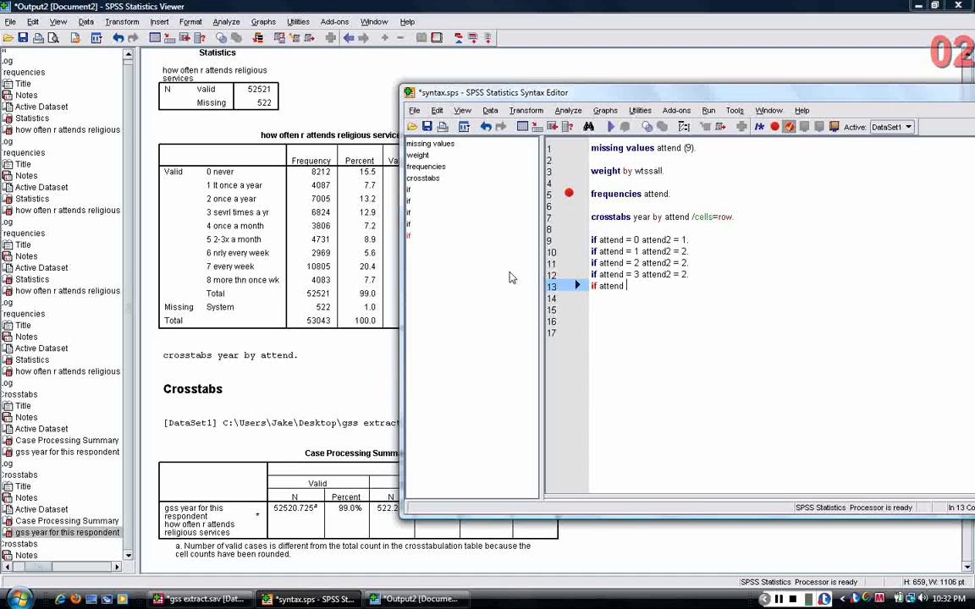
pyautogui.write('= 4 attend2 = 3.')
pyautogui.press('Return')
pyautogui.write('if at')
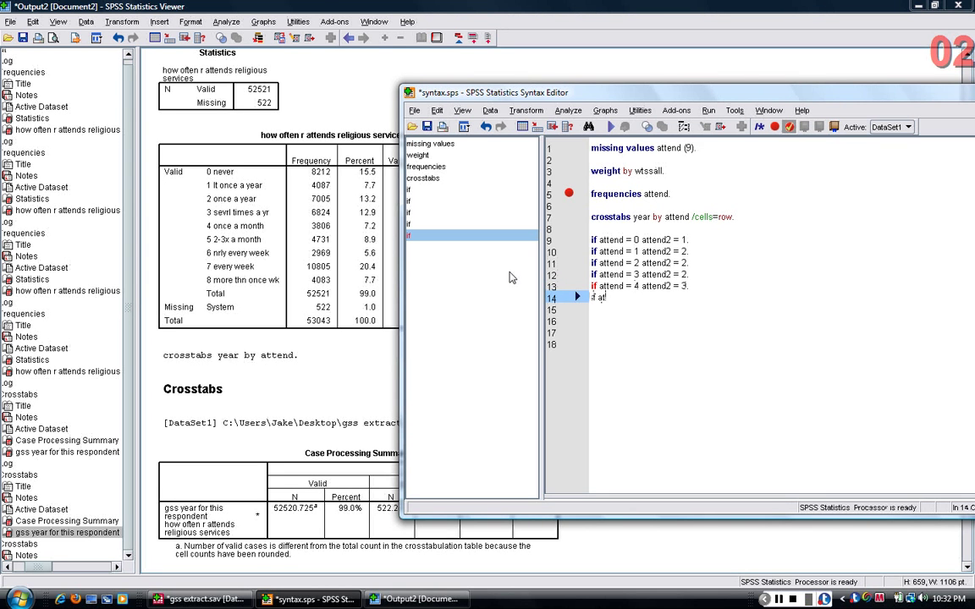
pyautogui.write('tend = 5')
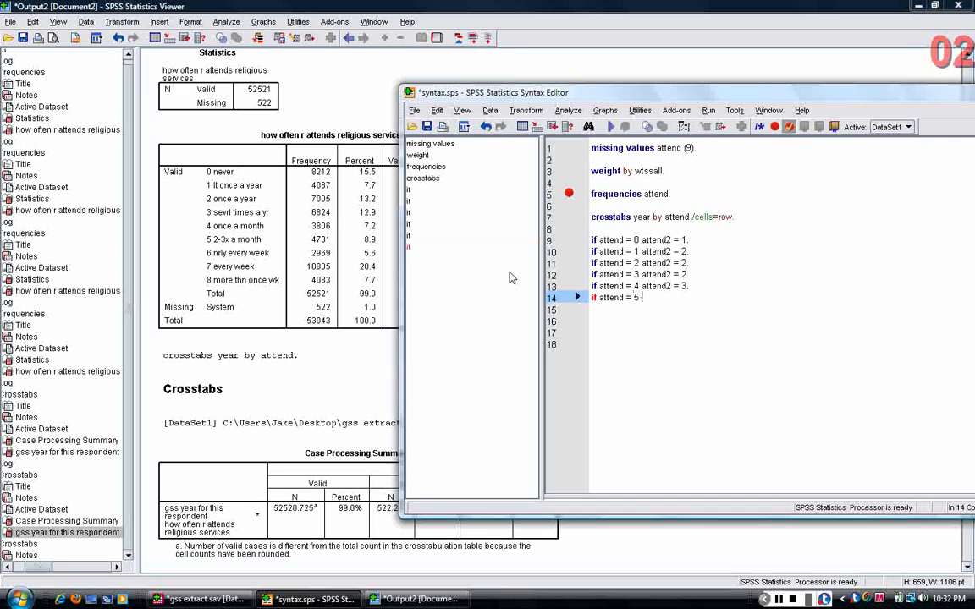
pyautogui.write(' attend2 = 3.')
pyautogui.press('Return')
pyautogui.write('if attend = 5')
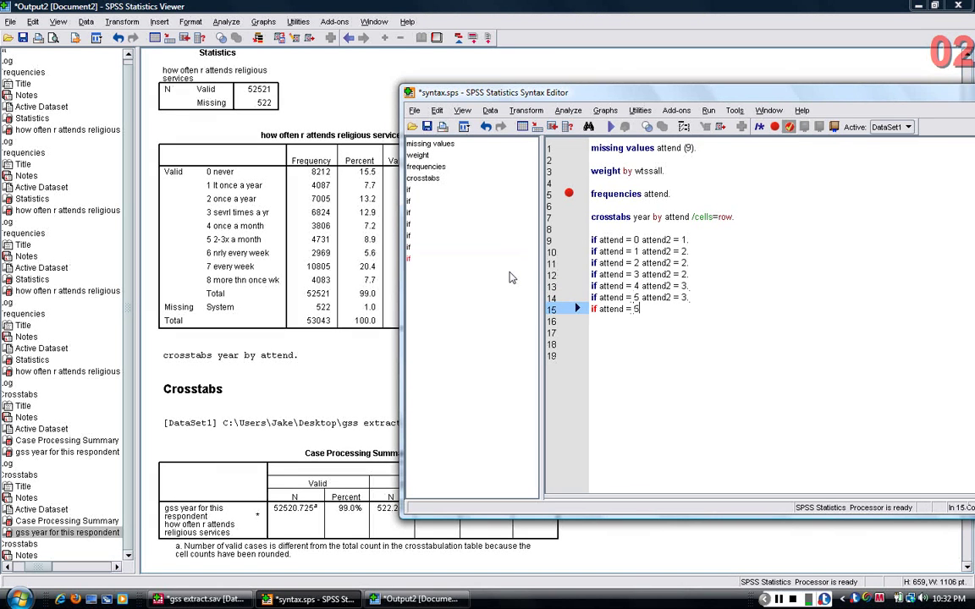
pyautogui.press('BackSpace')
pyautogui.write('6 attend2 = 3.')
# Step: Add IF lines recoding attend 7 and 8 to attend2 = 4
pyautogui.press('Return')
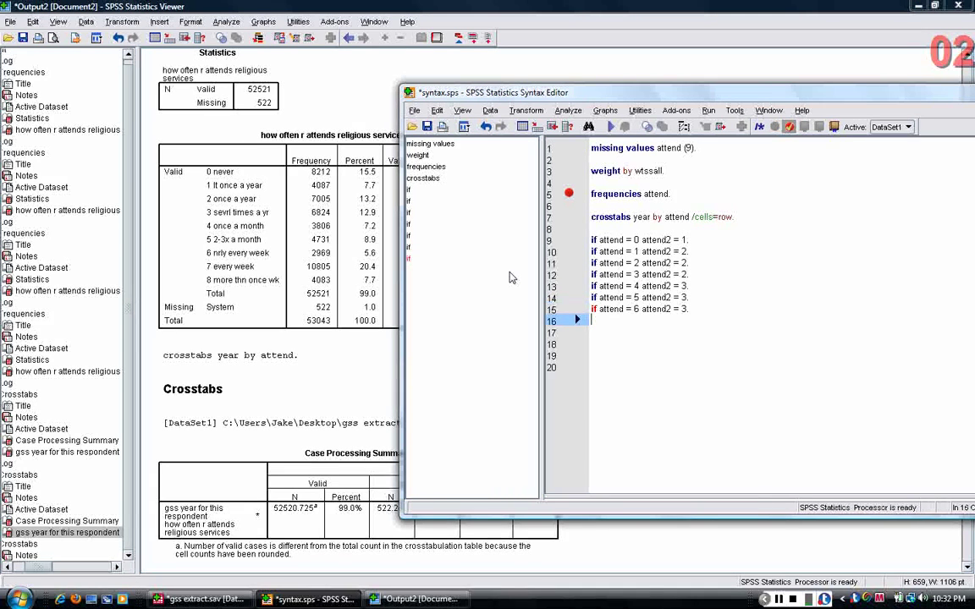
pyautogui.write('if attend')
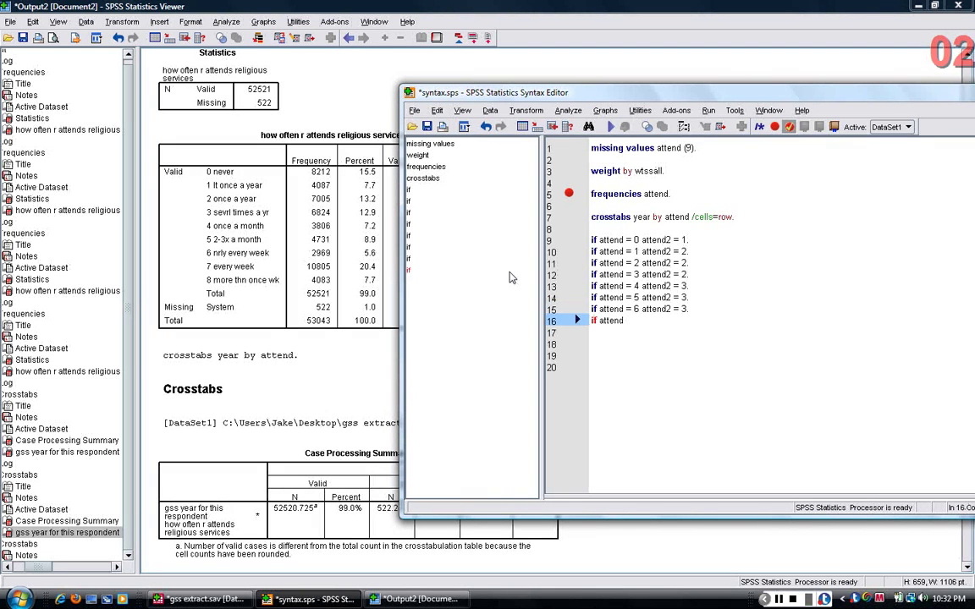
pyautogui.write(' = 7 attend2 = 4.')
pyautogui.press('Return')
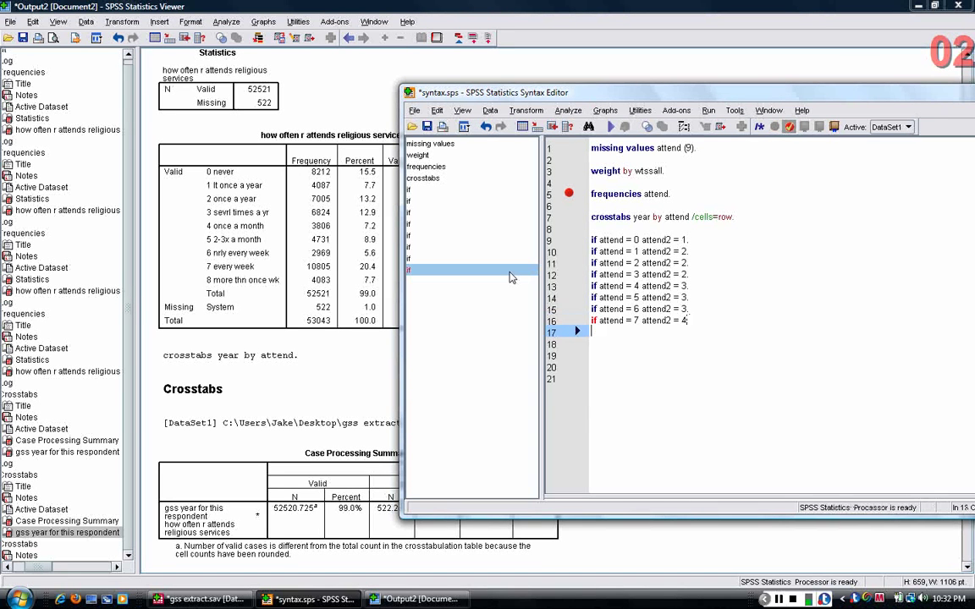
pyautogui.write('if attend =')
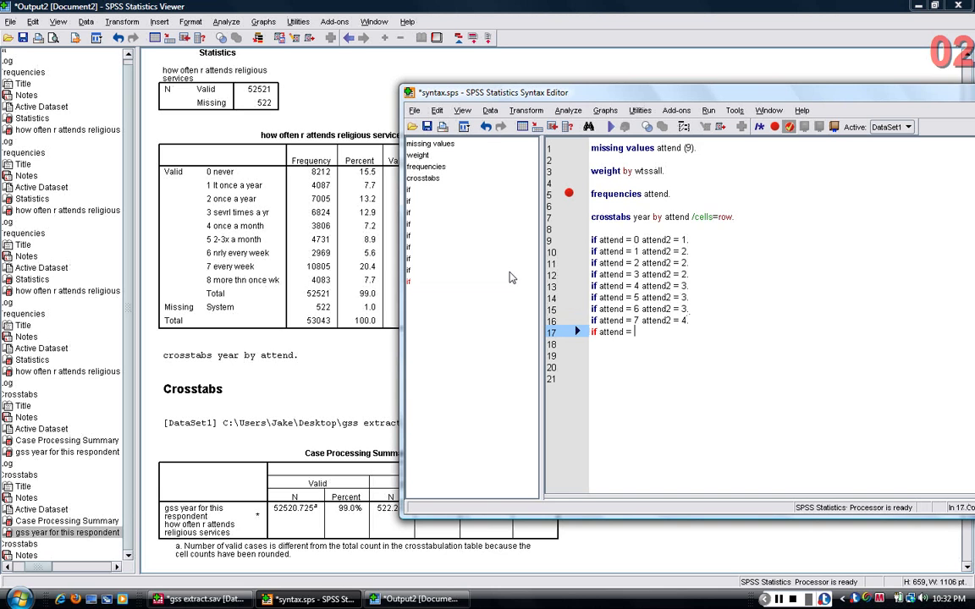
pyautogui.write(' 8 attend2 = 4.')
pyautogui.press('Return')
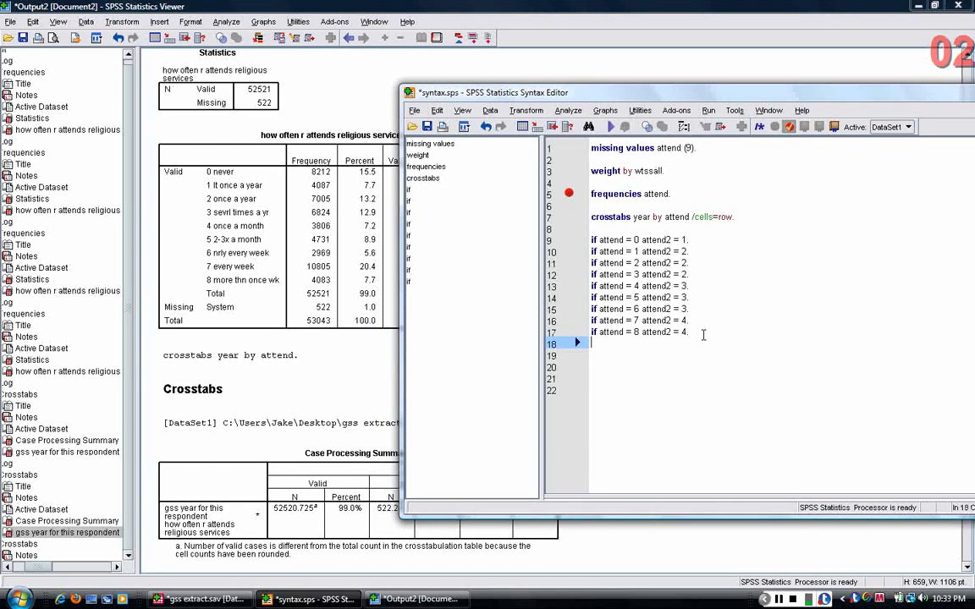
# Step: Run the nine selected attend2 IF recode lines and check them in the output log
pyautogui.moveTo(692, 332); pyautogui.dragTo(591, 240)
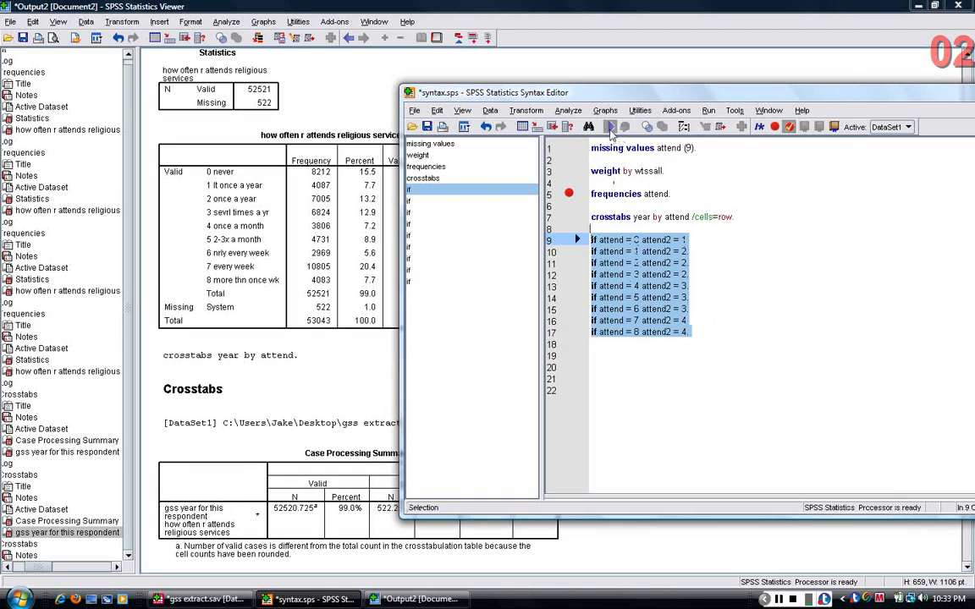
pyautogui.click(611, 127)
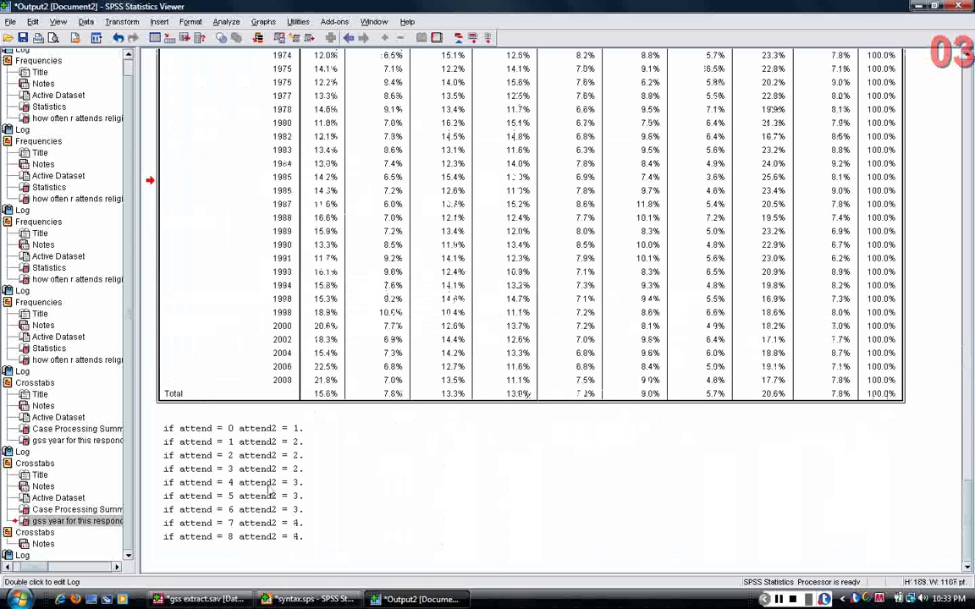
pyautogui.click(272, 493)
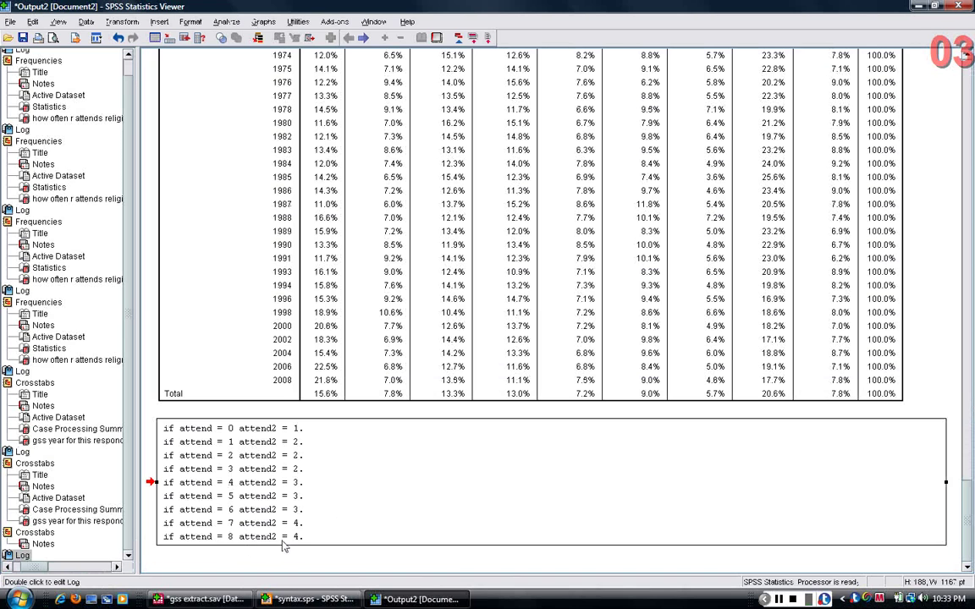
pyautogui.moveTo(224, 599)
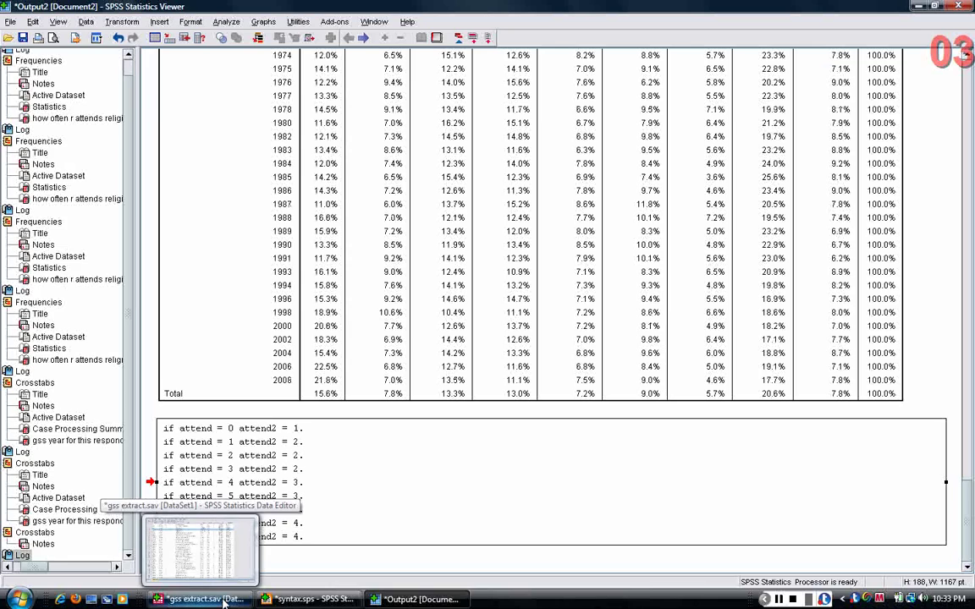
# Step: In gss extract's Variable View, set attend2's Decimals to 0 and run pending transformations
pyautogui.click(224, 600)
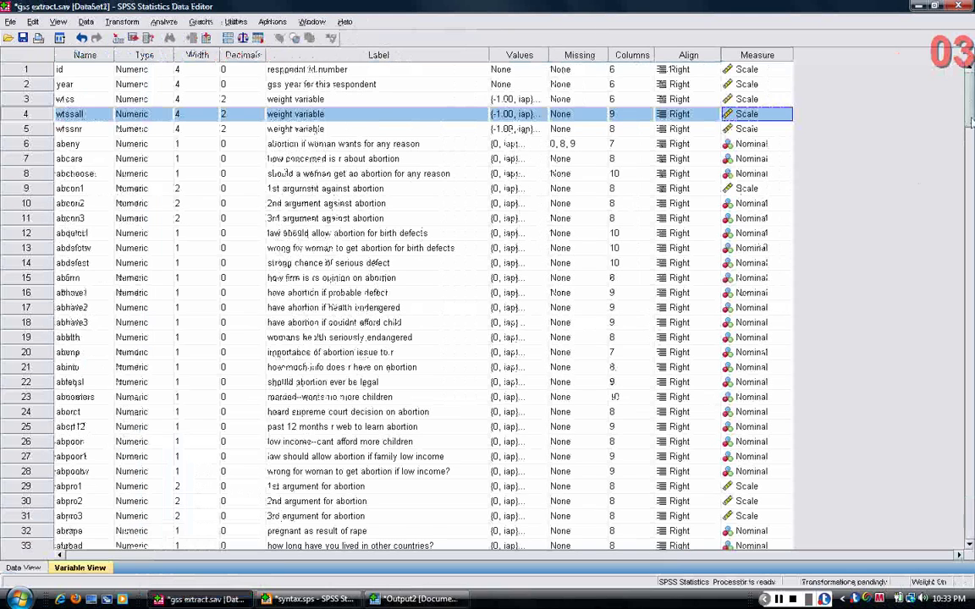
pyautogui.moveTo(971, 123); pyautogui.dragTo(971, 486)
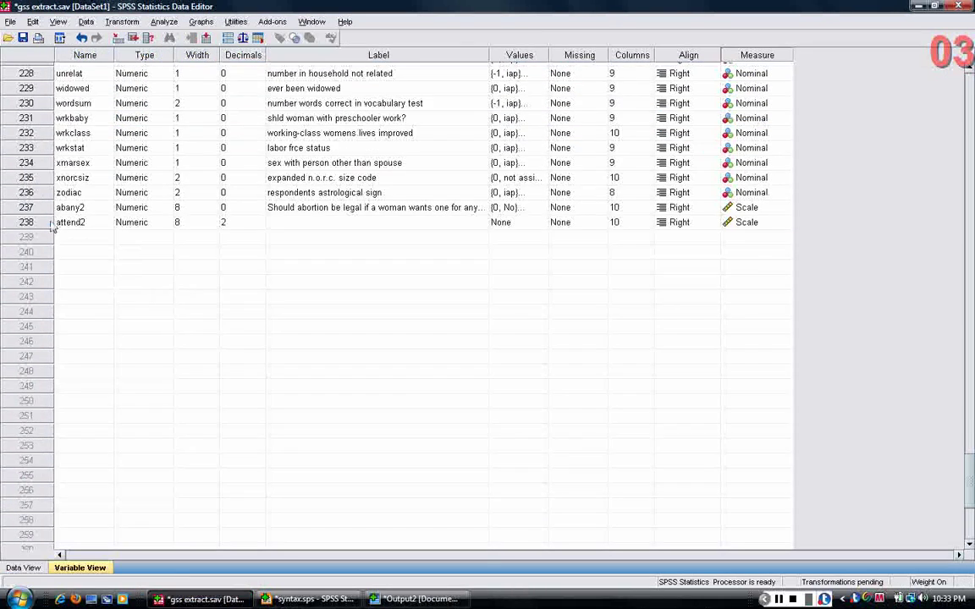
pyautogui.click(83, 222)
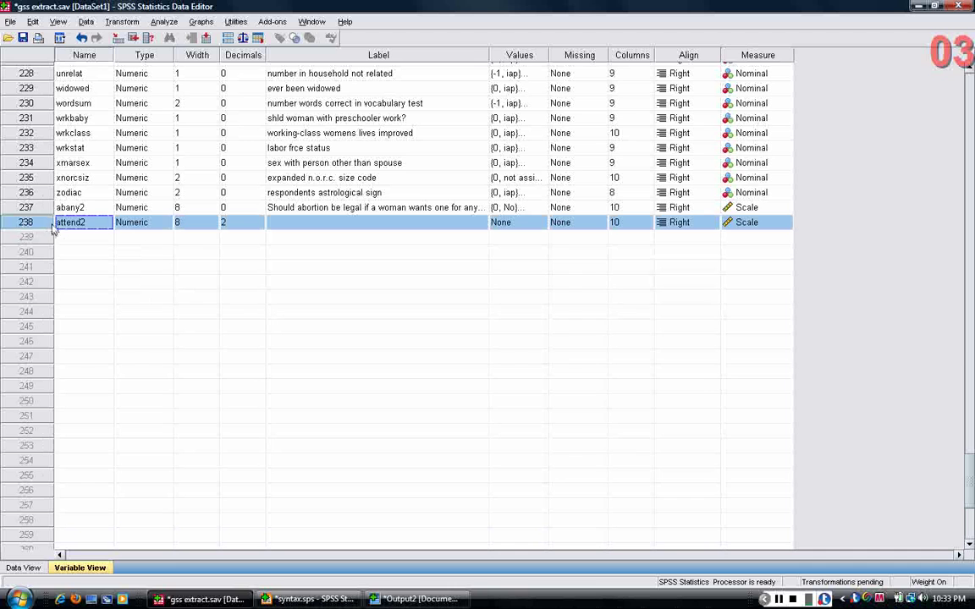
pyautogui.click(294, 223)
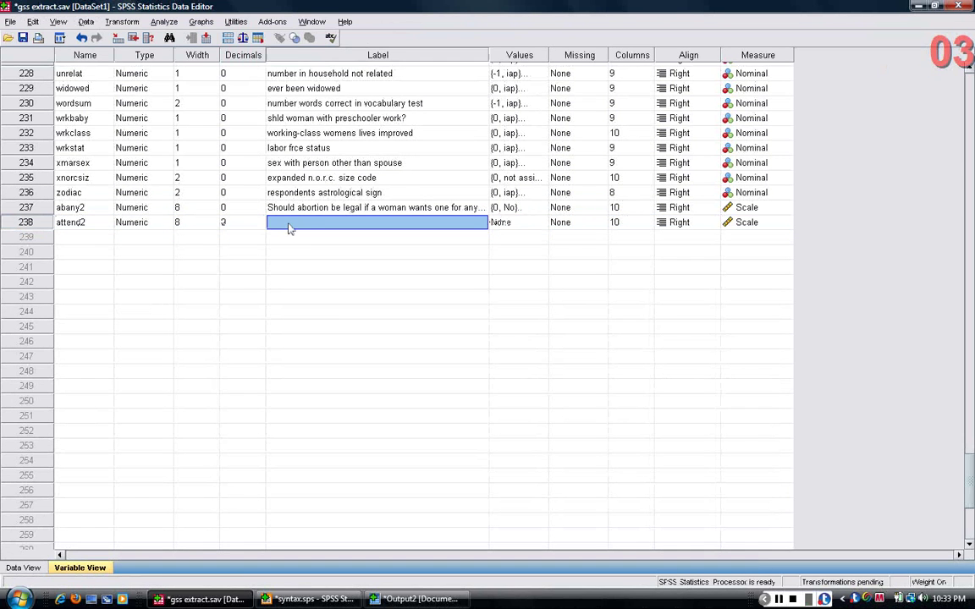
pyautogui.click(227, 222)
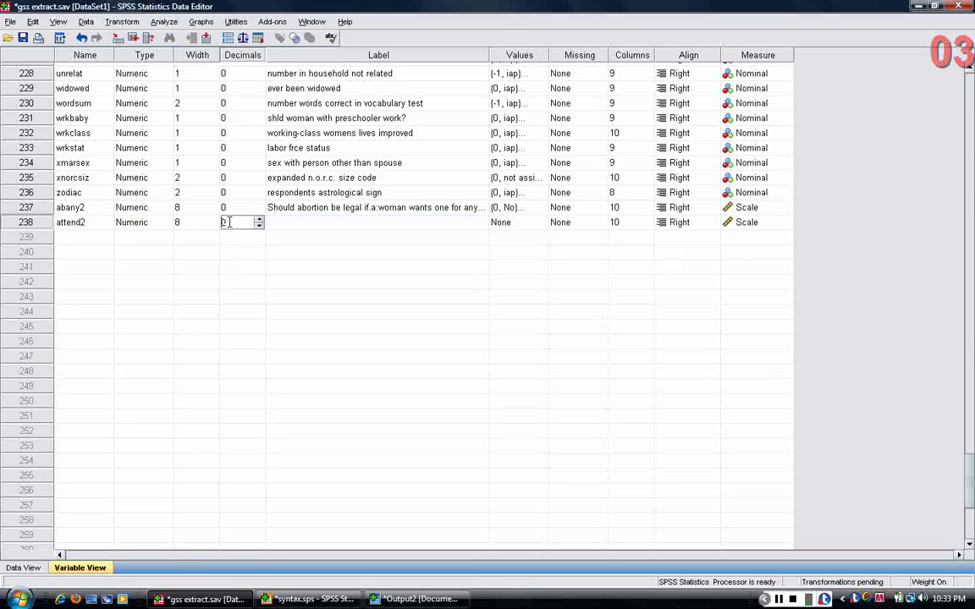
pyautogui.write('0')
pyautogui.click(266, 224)
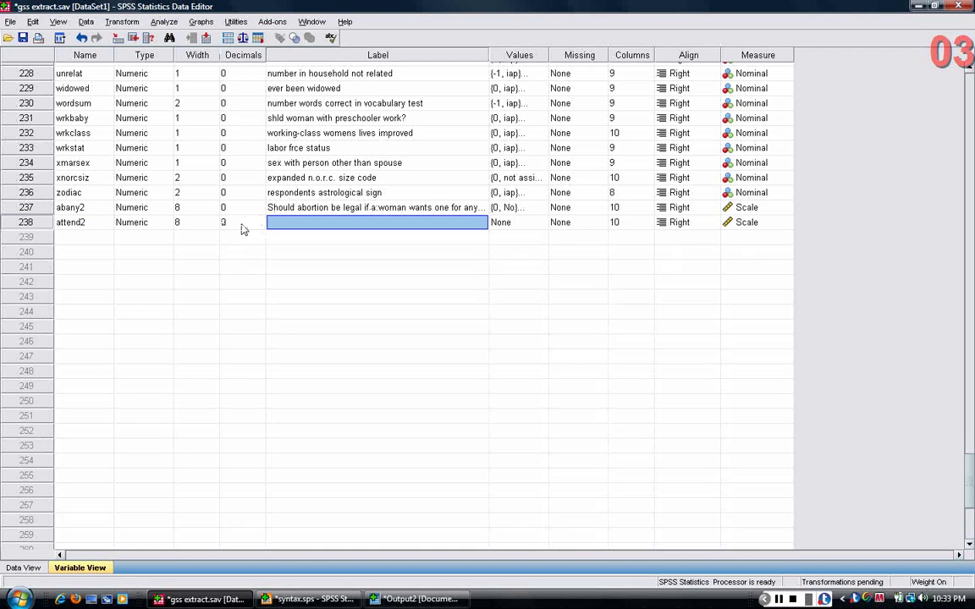
pyautogui.click(244, 224)
pyautogui.click(259, 219)
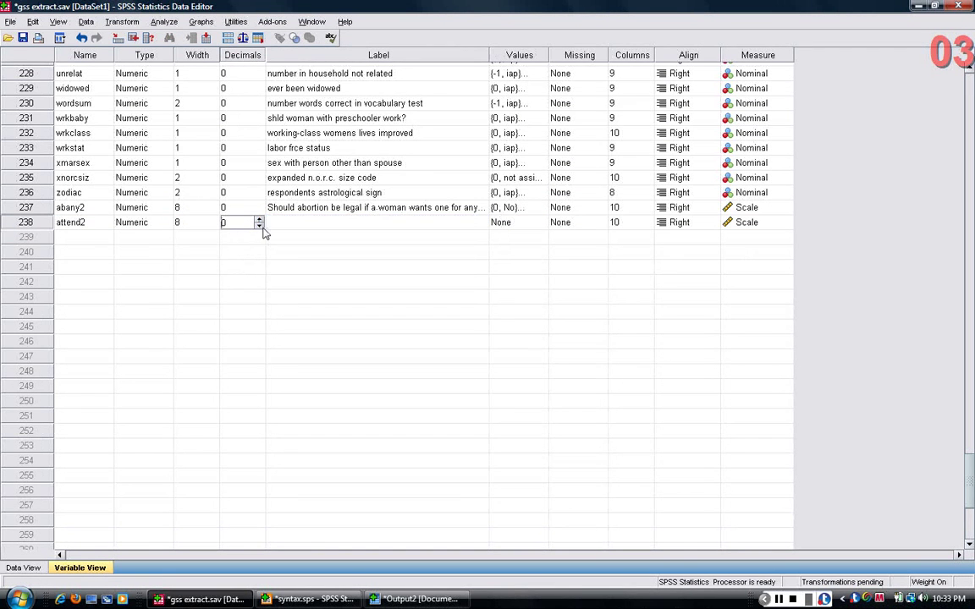
pyautogui.click(259, 219)
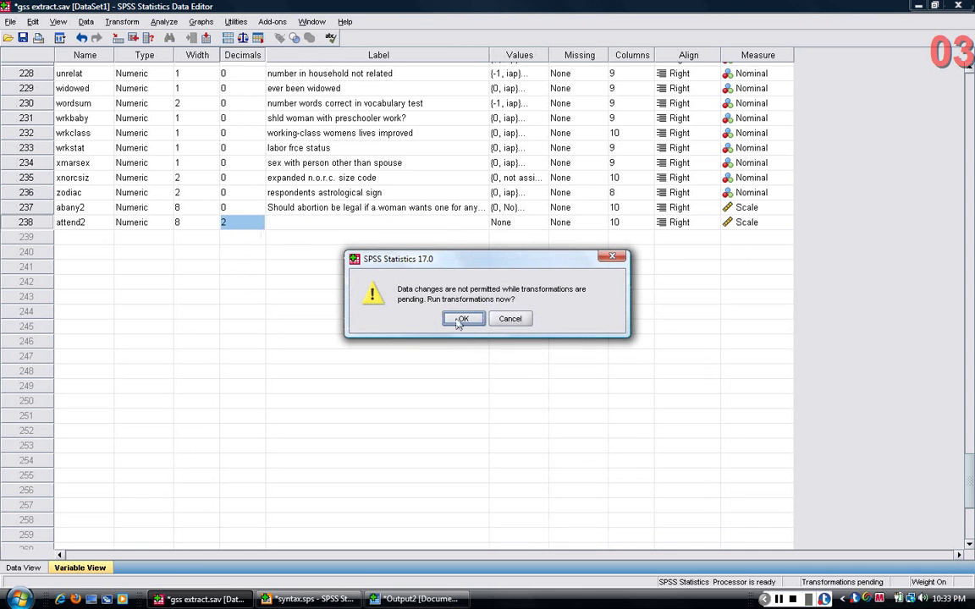
pyautogui.click(462, 319)
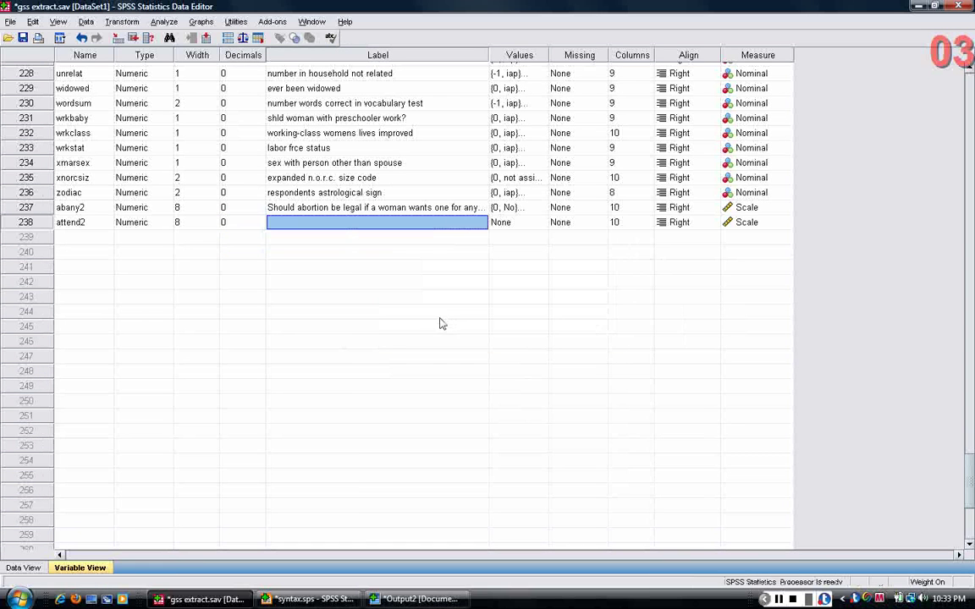
# Step: Add an EXECUTE command after the last attend2 recode line in syntax.sps
pyautogui.click(309, 599)
pyautogui.click(701, 332)
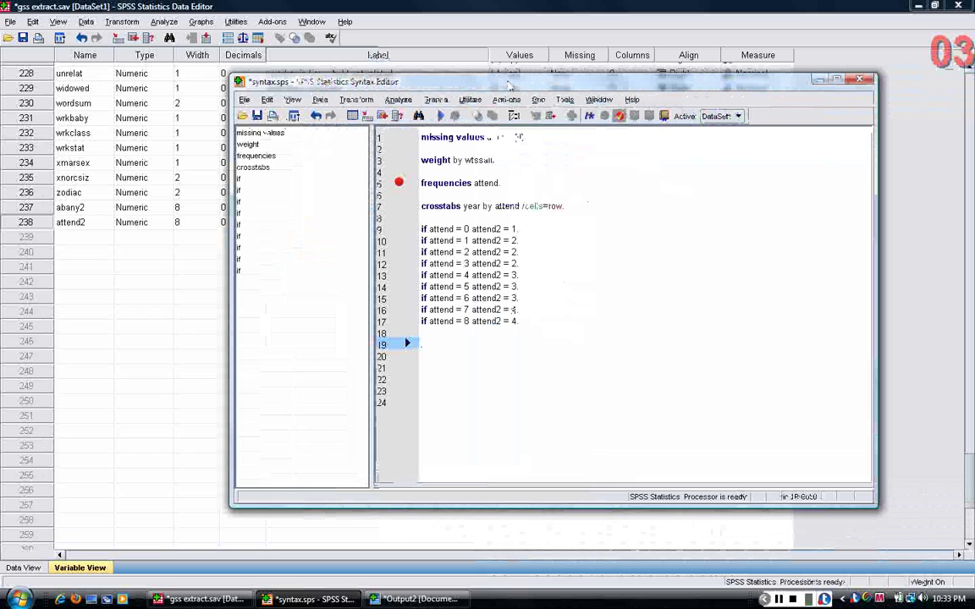
pyautogui.write('e')
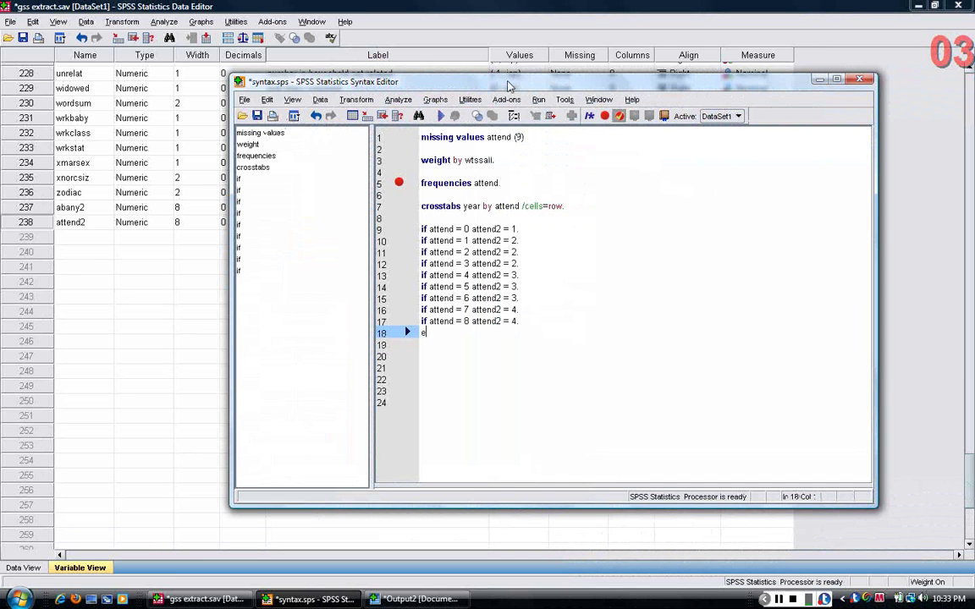
pyautogui.write('xecute.')
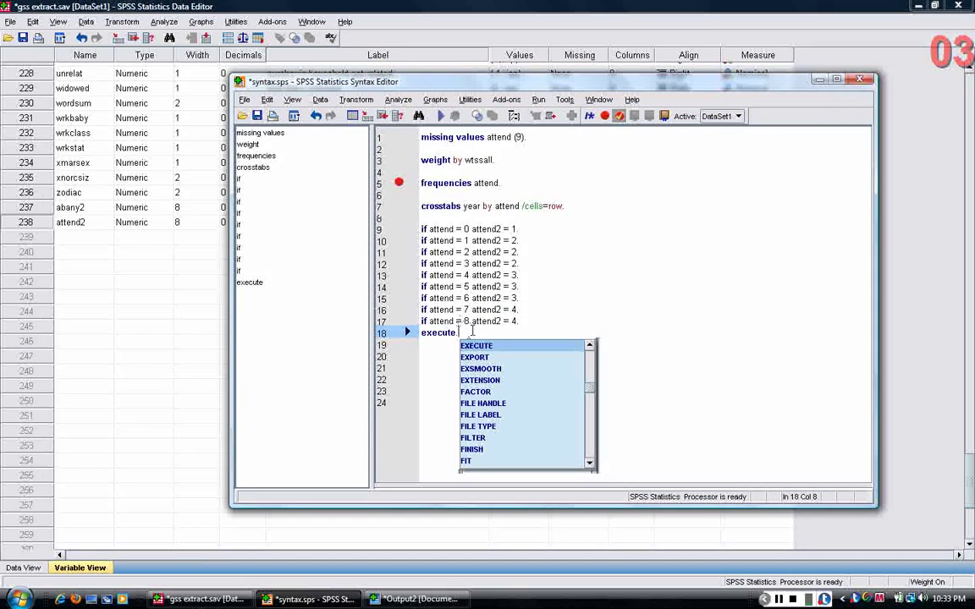
pyautogui.press('Return')
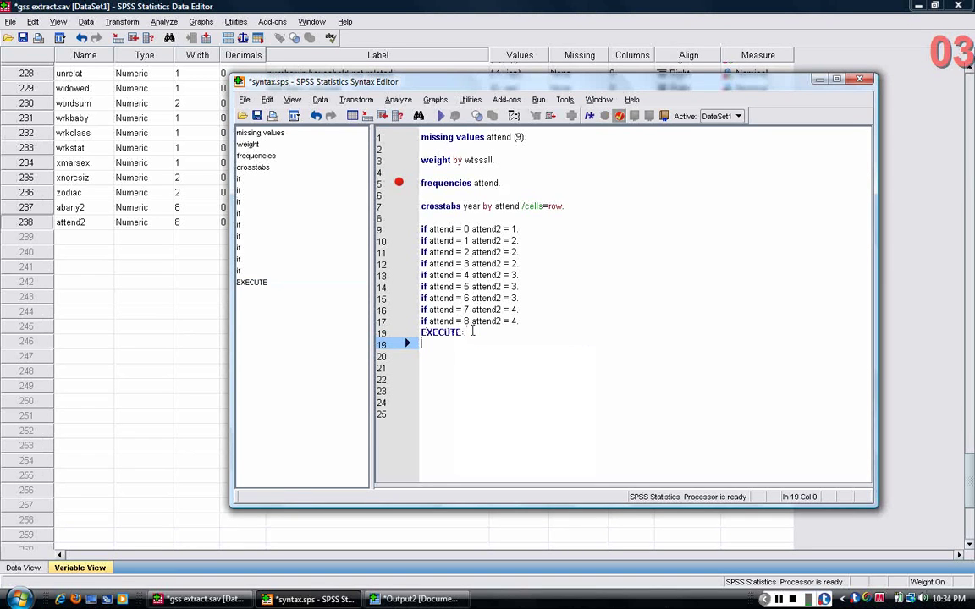
pyautogui.write('.')
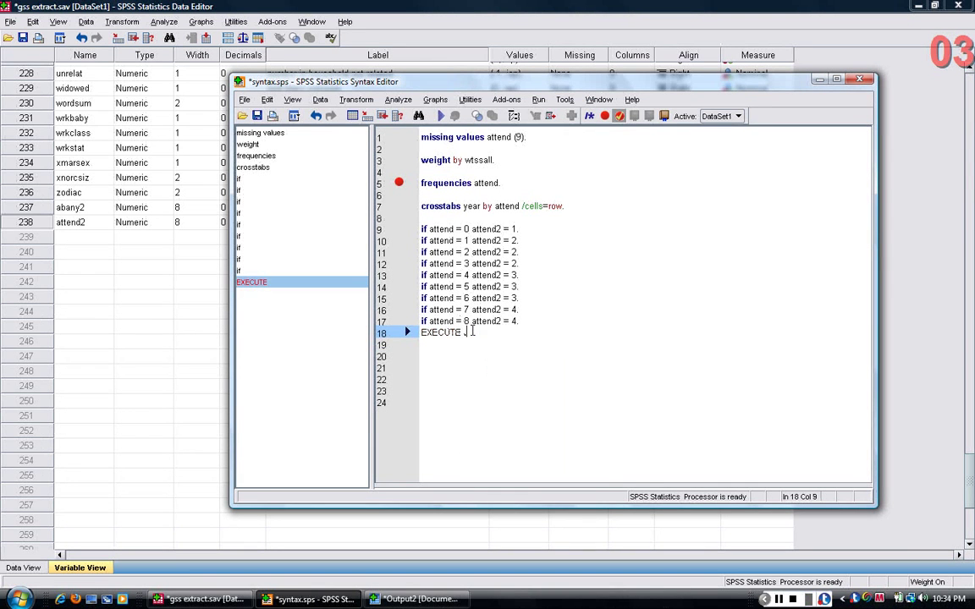
pyautogui.press('Return')
pyautogui.press('Return')
# Step: Tidy the EXECUTE line, add blank lines, and begin a variable labels command for attend2
pyautogui.click(465, 331)
pyautogui.press('BackSpace')
pyautogui.press('End')
pyautogui.press('Return')
pyautogui.press('Return')
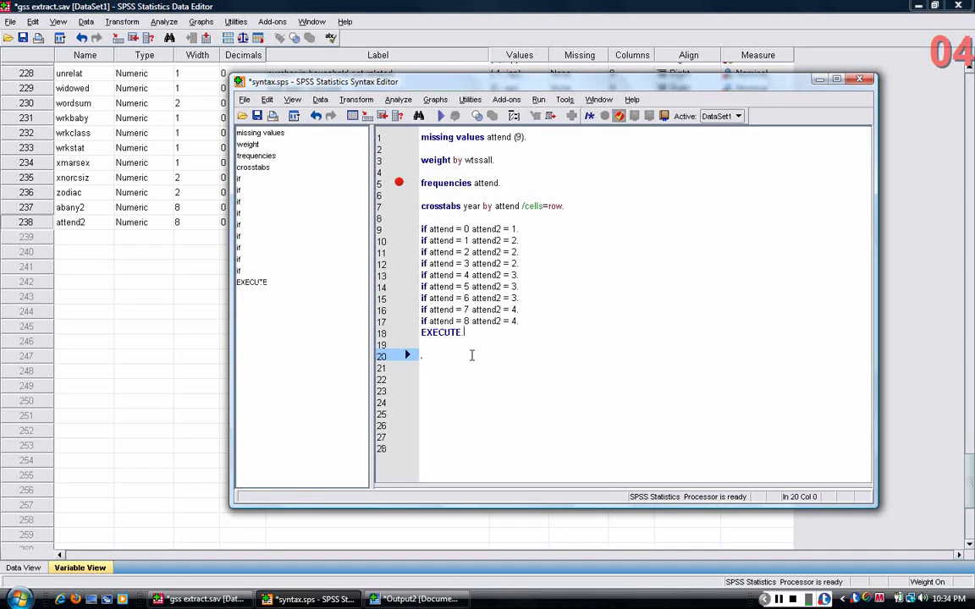
pyautogui.moveTo(453, 81); pyautogui.dragTo(576, 71)
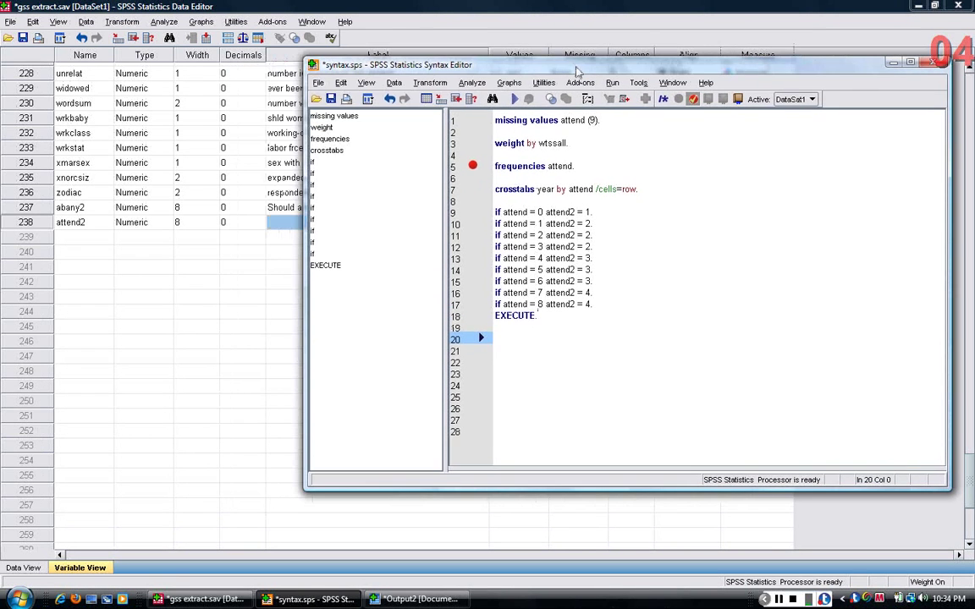
pyautogui.write('variable labels ')
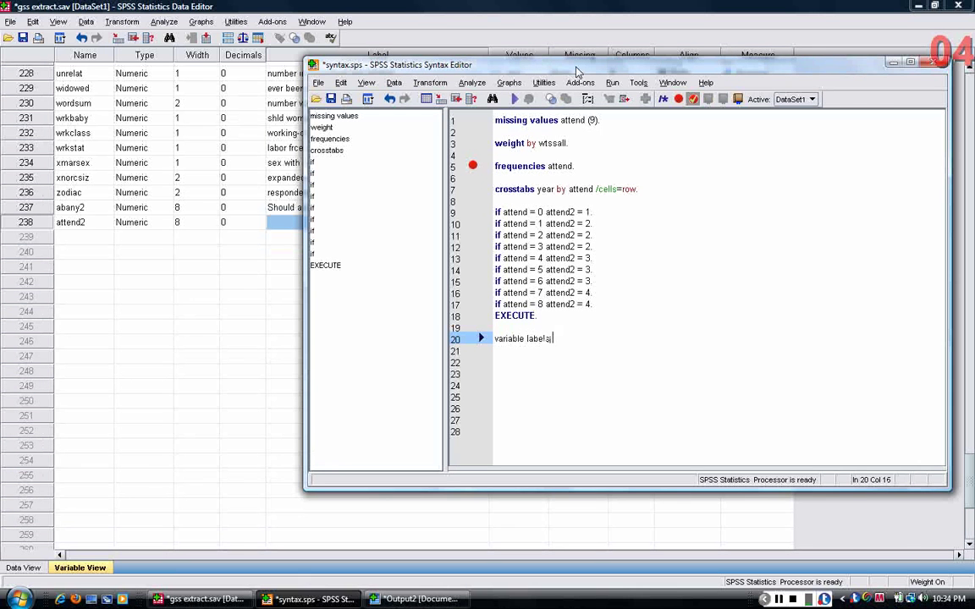
pyautogui.write('attend2 "')
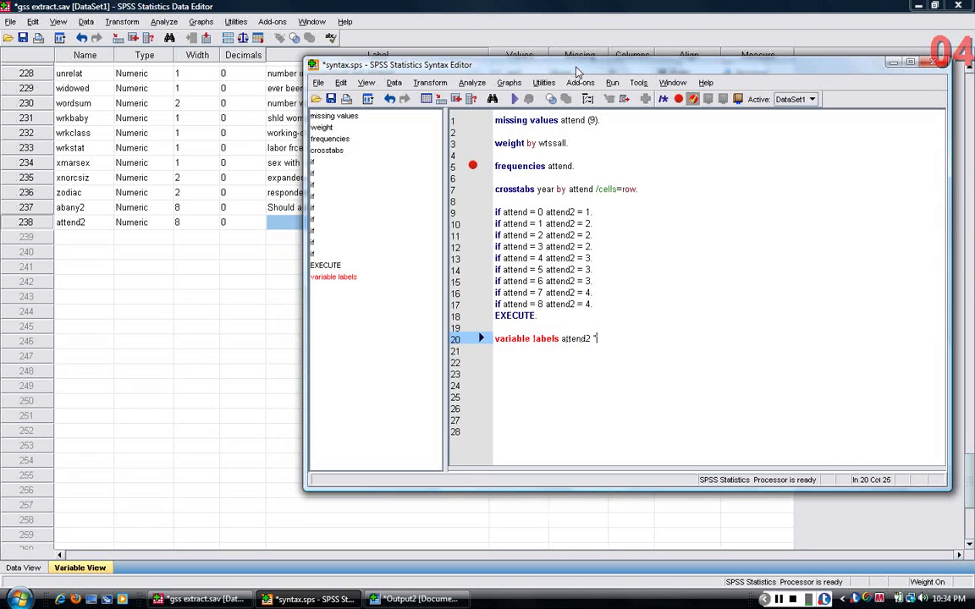
pyautogui.write('Religious en')
pyautogui.write('vice attendance"')
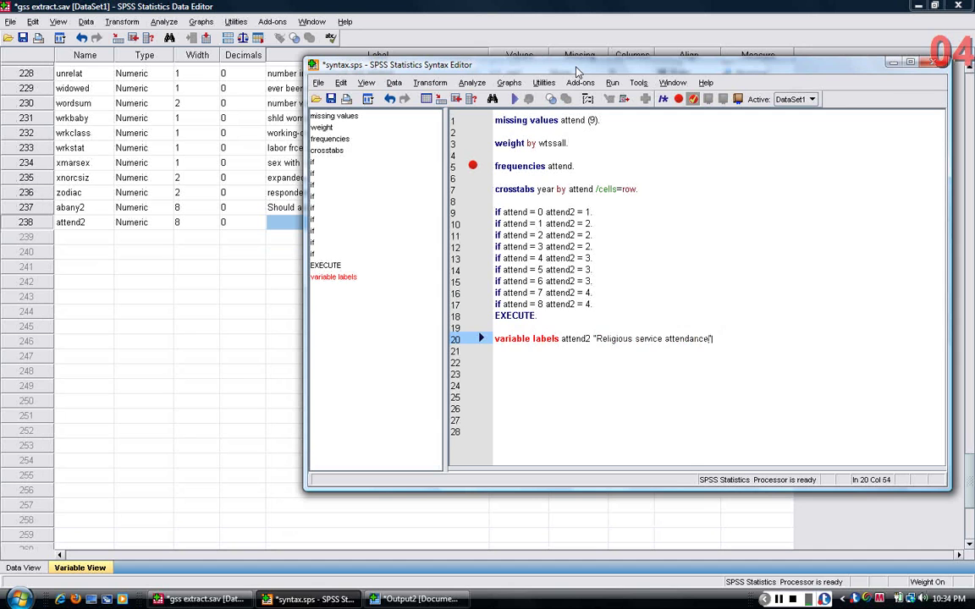
pyautogui.write('.')
# Step: Start a value labels line, add line 9's missing period, then bring up the output viewer
pyautogui.press('Return')
pyautogui.press('Return')
pyautogui.write('value ')
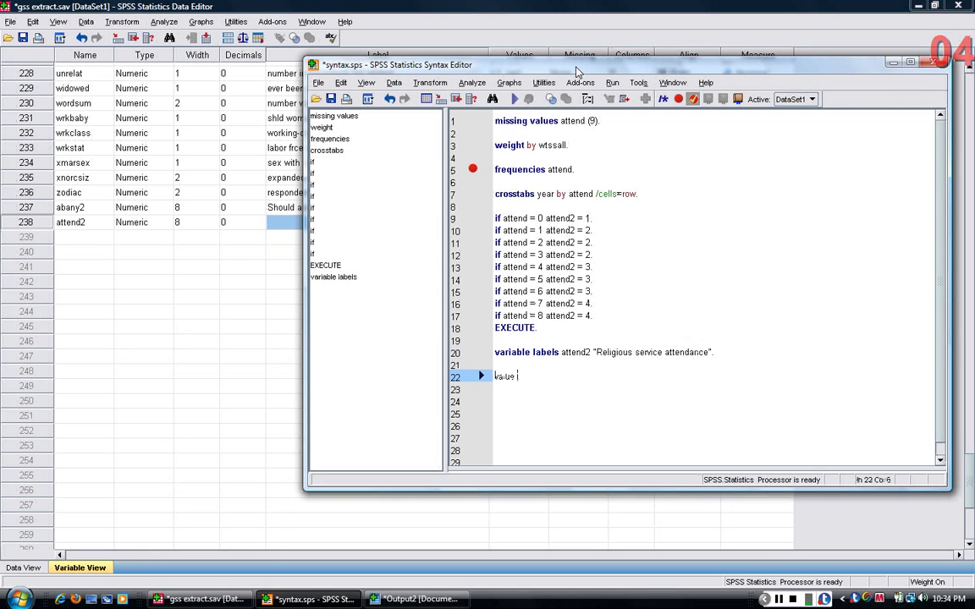
pyautogui.write('labels')
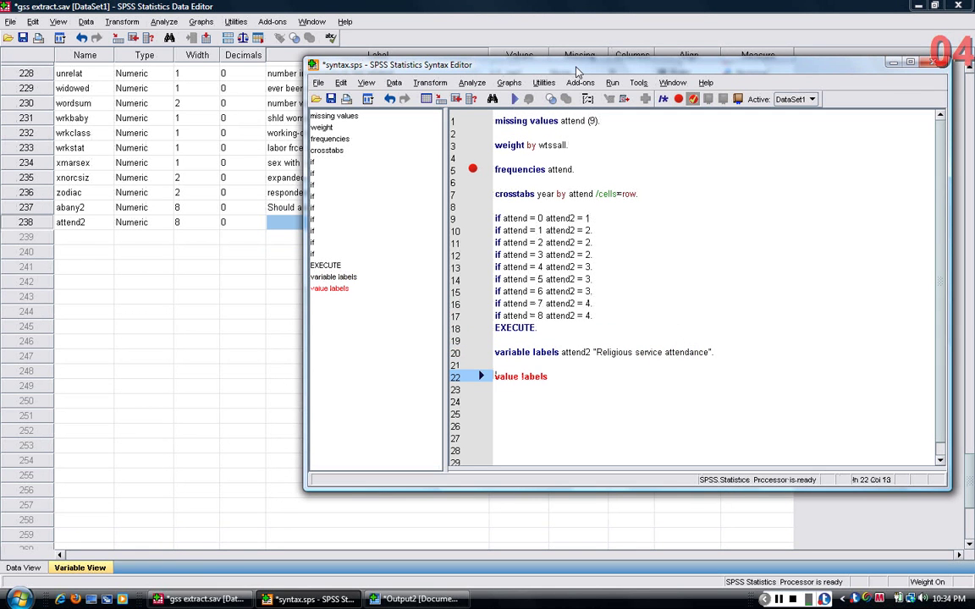
pyautogui.click(592, 219)
pyautogui.write('.')
pyautogui.moveTo(495, 218); pyautogui.dragTo(592, 280)
pyautogui.click(594, 302)
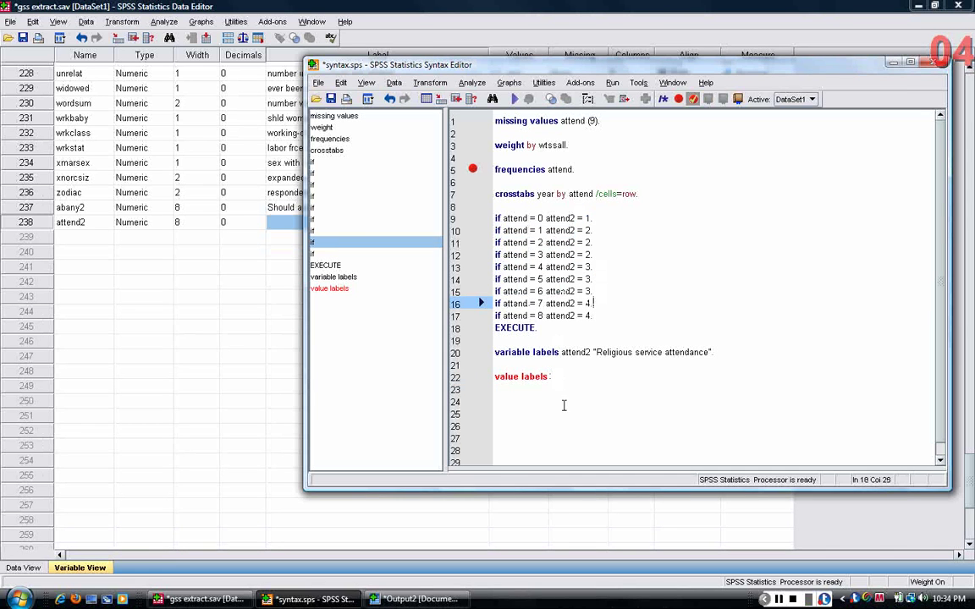
pyautogui.click(571, 375)
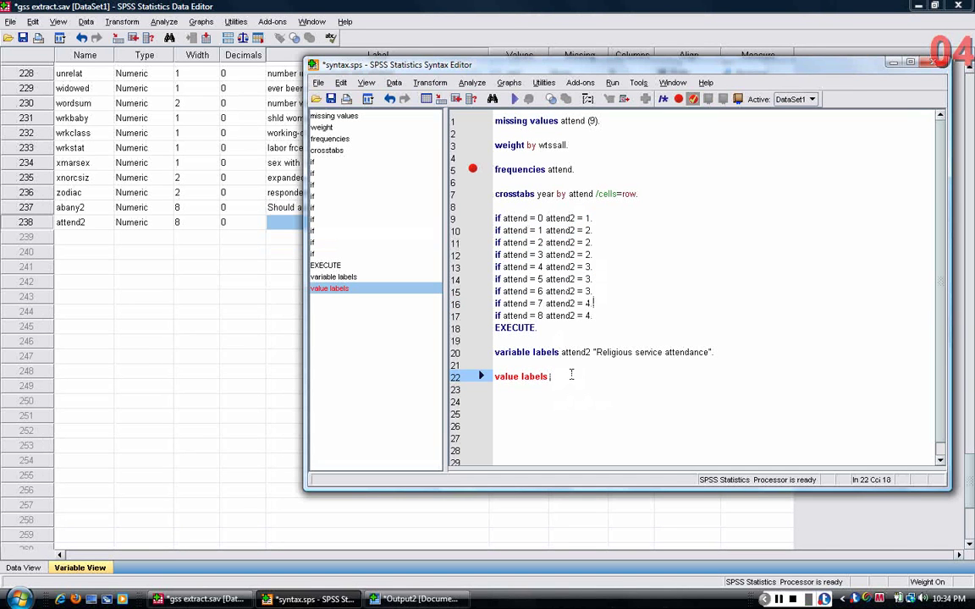
pyautogui.click(391, 598)
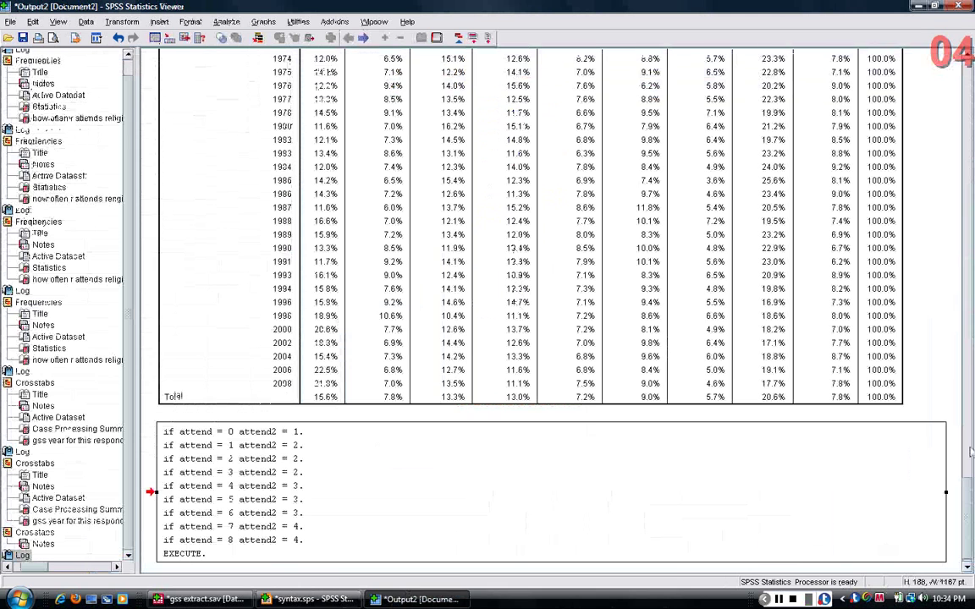
# Step: Begin attend2 value labels with 1 "Never" and 2 "Less than once a year - several times a year"
pyautogui.click(341, 602)
pyautogui.moveTo(593, 64); pyautogui.dragTo(685, 47)
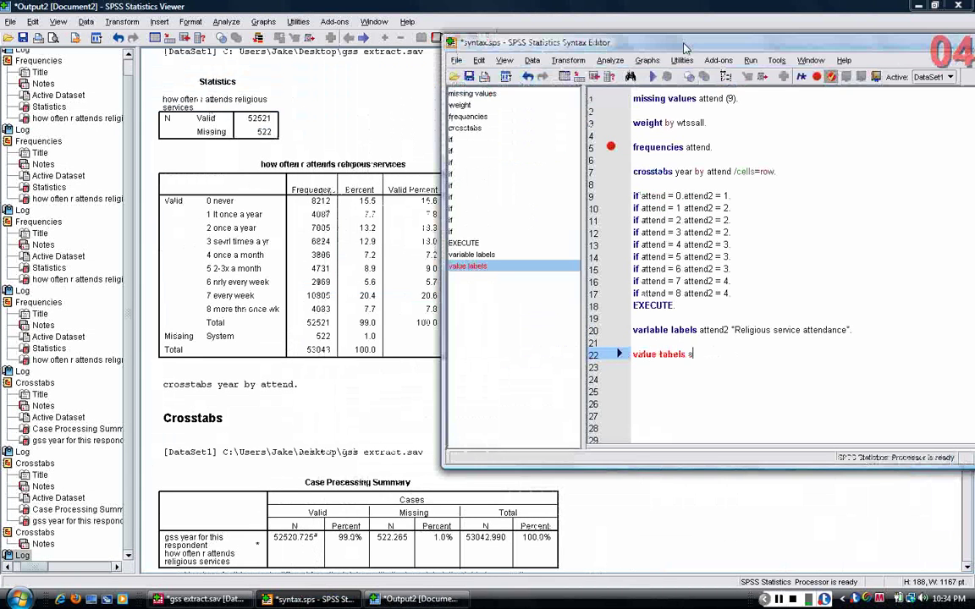
pyautogui.write('attend2 1')
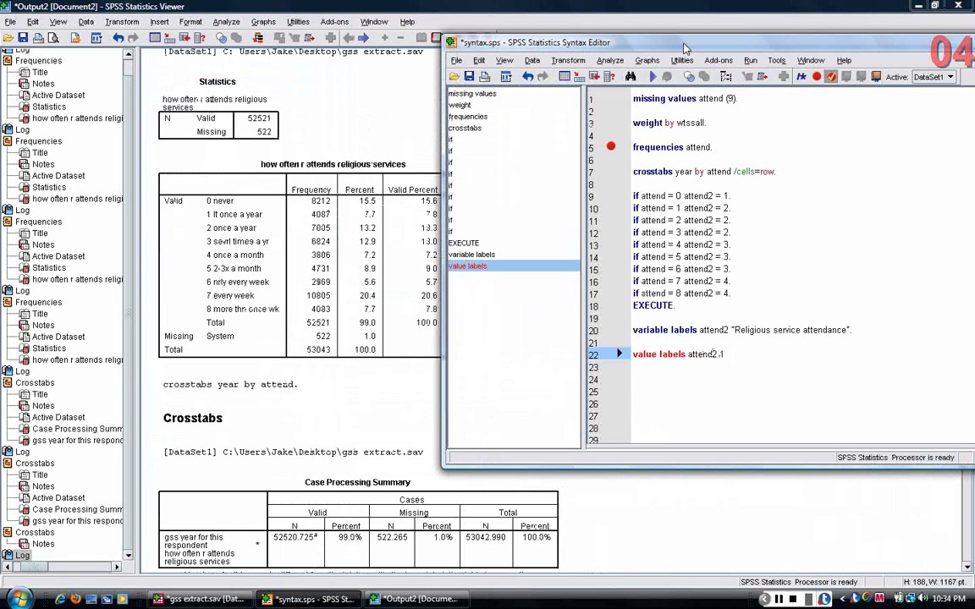
pyautogui.write(' "')
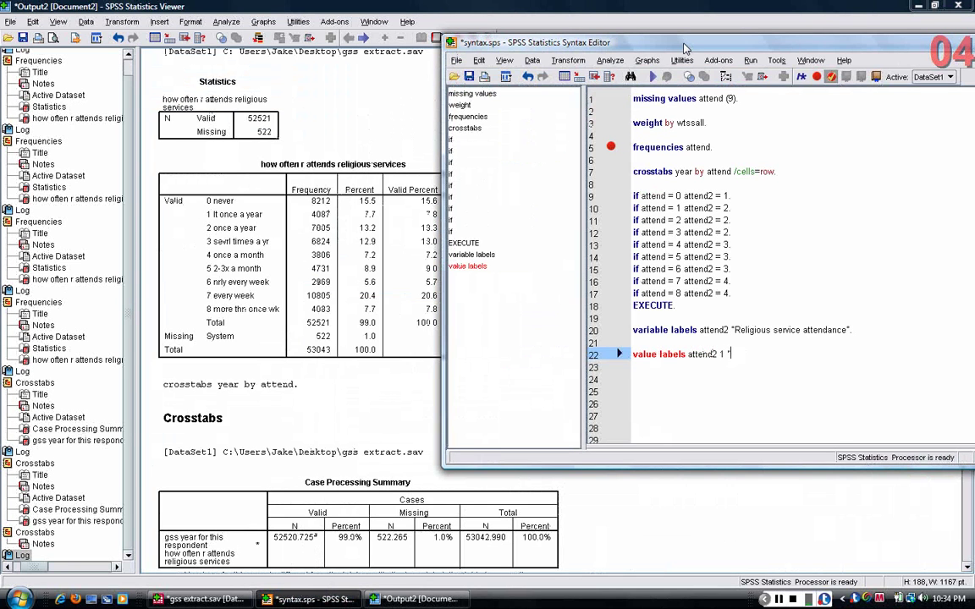
pyautogui.write('Never" 2 "Less than one')
pyautogui.write('e week')
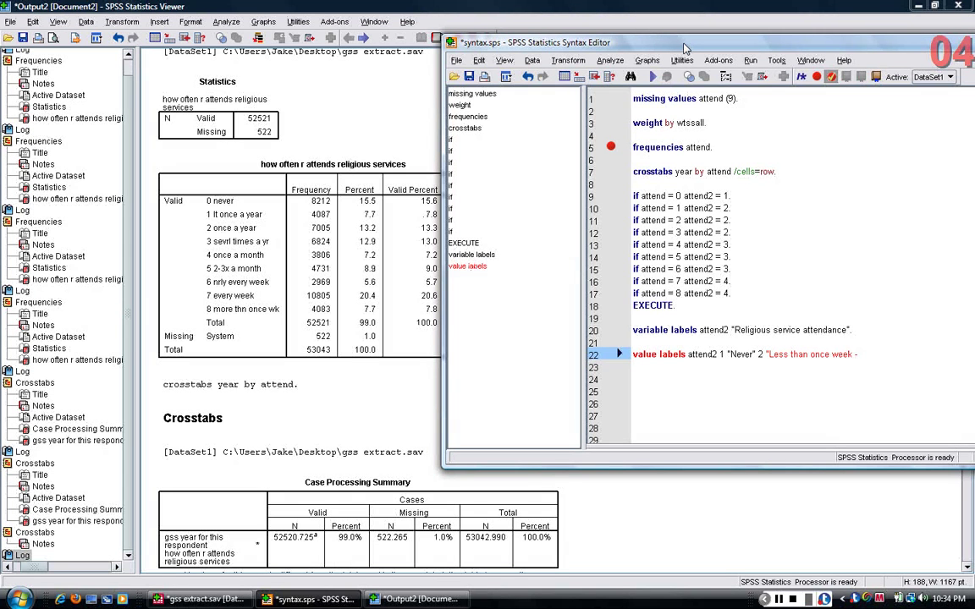
pyautogui.write('- several time')
pyautogui.doubleClick(840, 354)
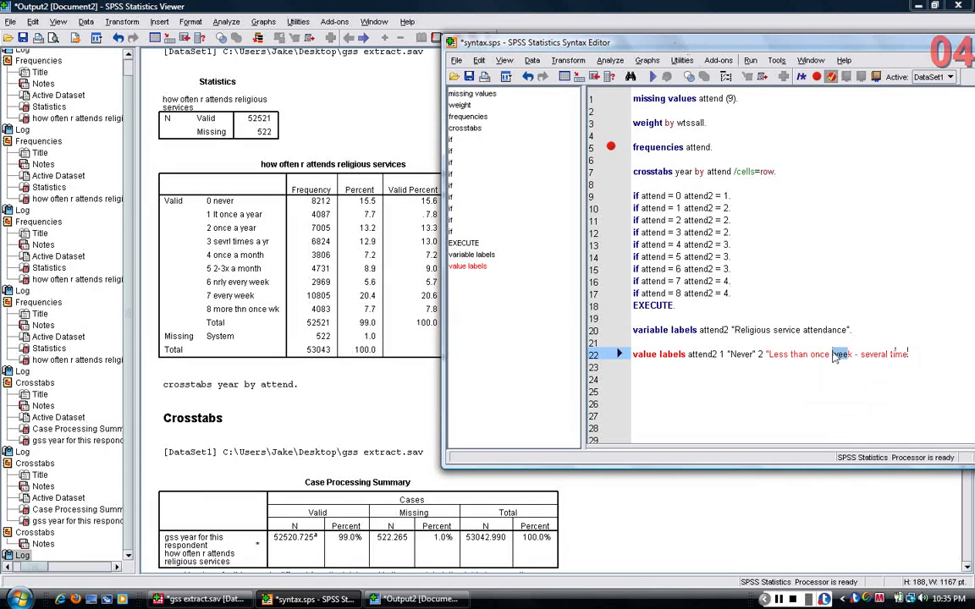
pyautogui.click(833, 354)
pyautogui.press('BackSpace')
pyautogui.press('BackSpace')
pyautogui.press('BackSpace')
pyautogui.press('BackSpace')
pyautogui.write('year')
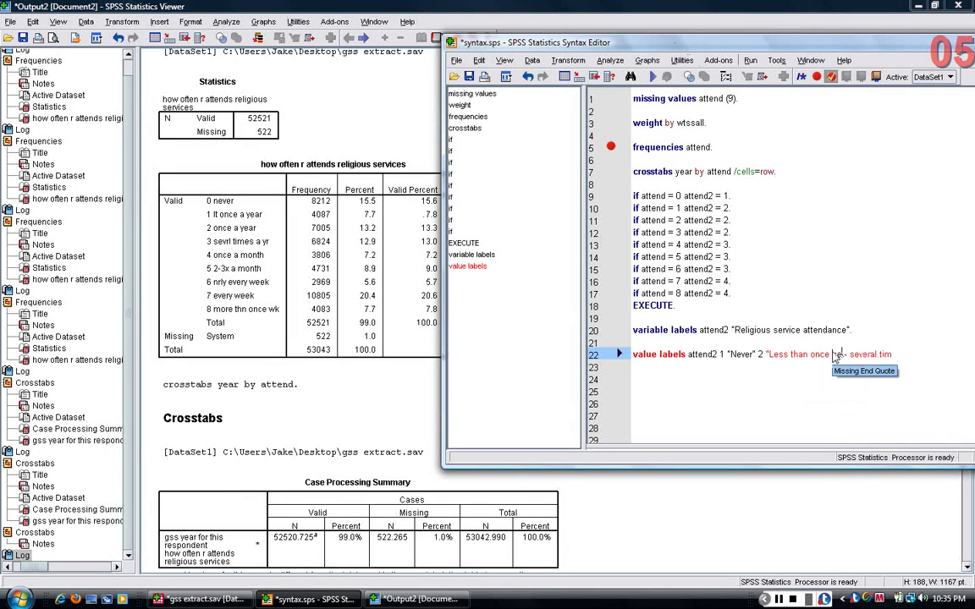
pyautogui.click(910, 354)
# Step: Add value labels 3 "Once/month - nearly every week" and 4 "Every week"
pyautogui.write('s a year')
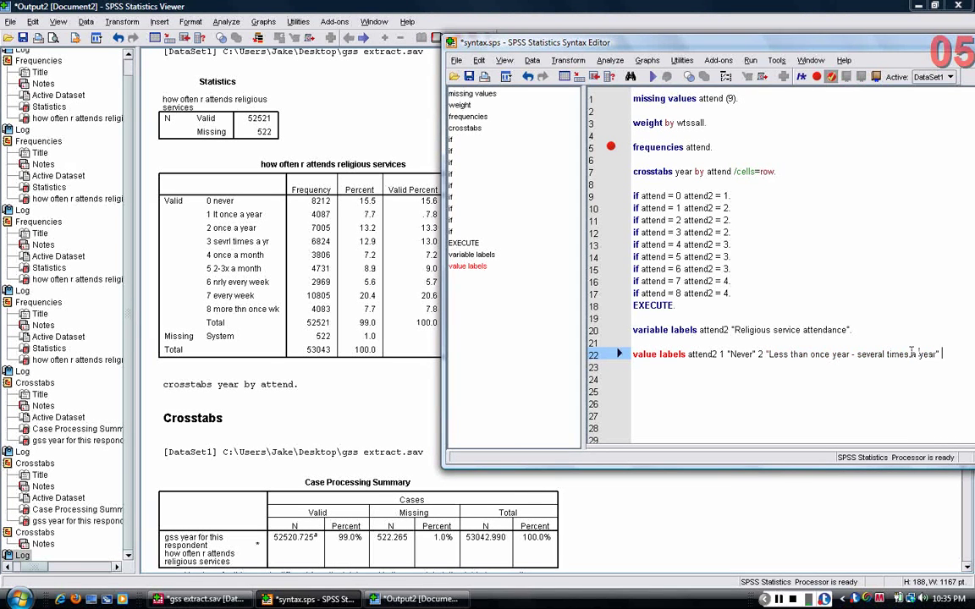
pyautogui.write('" 3 "Once/month')
pyautogui.moveTo(771, 47); pyautogui.dragTo(715, 53)
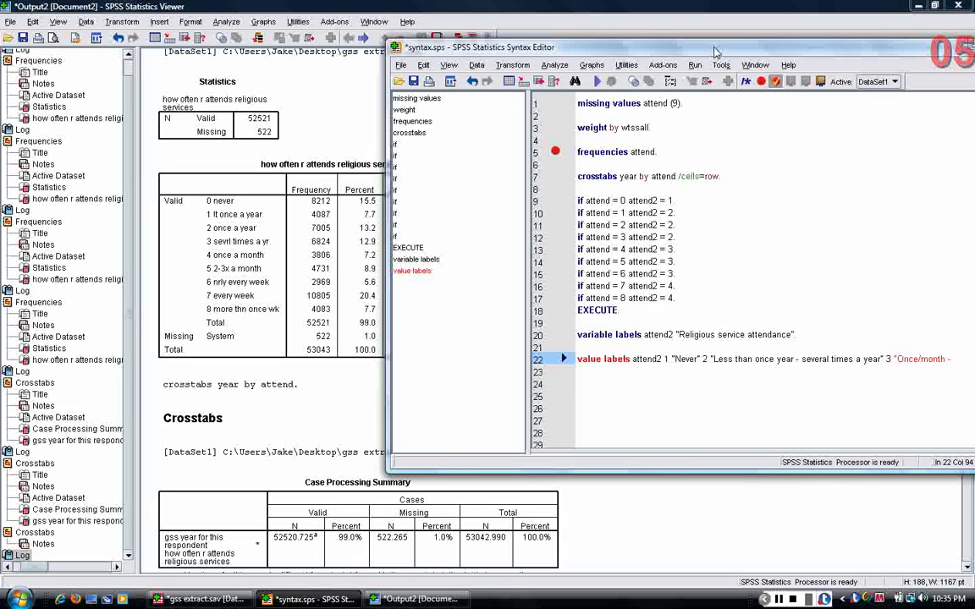
pyautogui.write('- nearly')
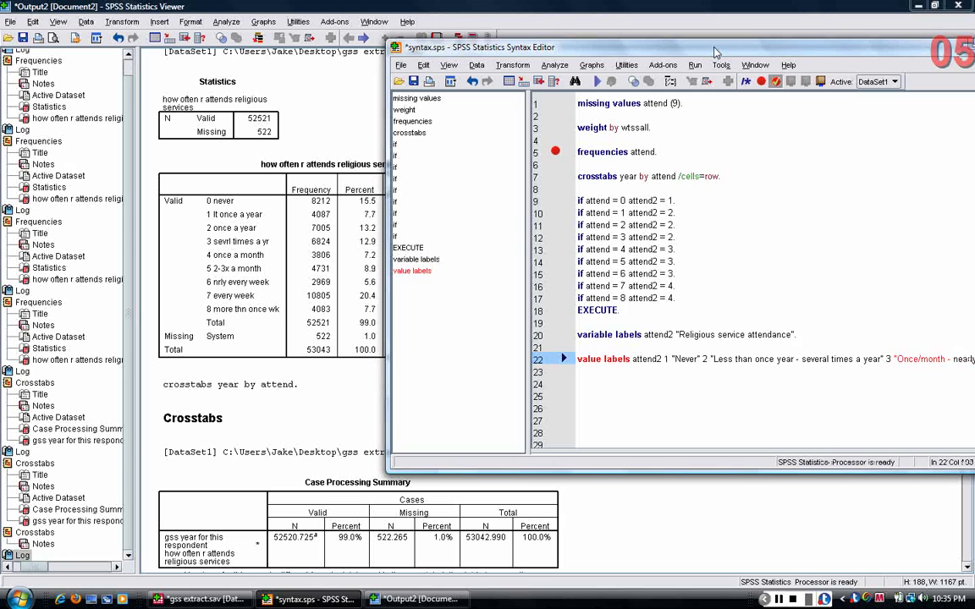
pyautogui.write(' every')
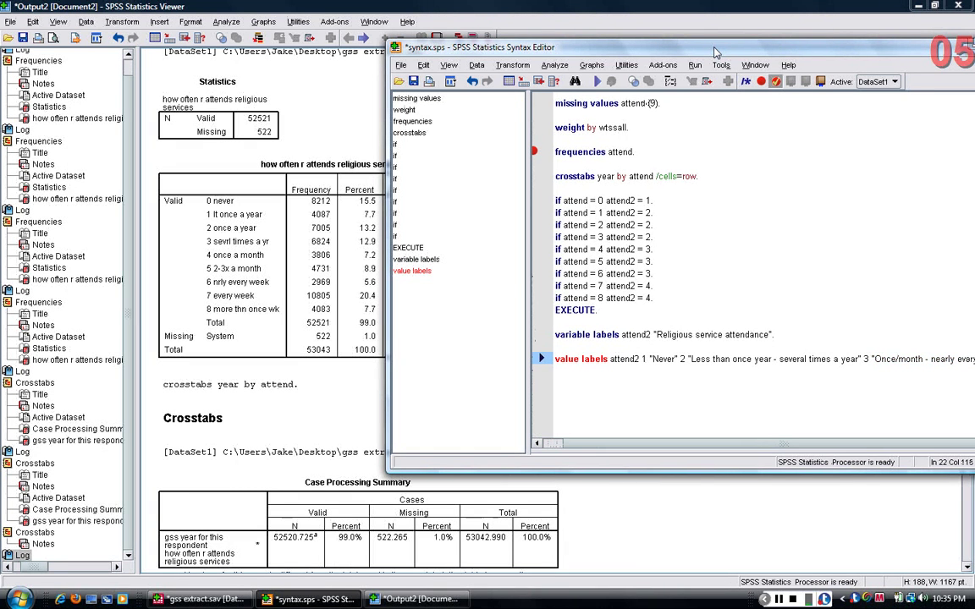
pyautogui.write(' week" 4 "Every week')
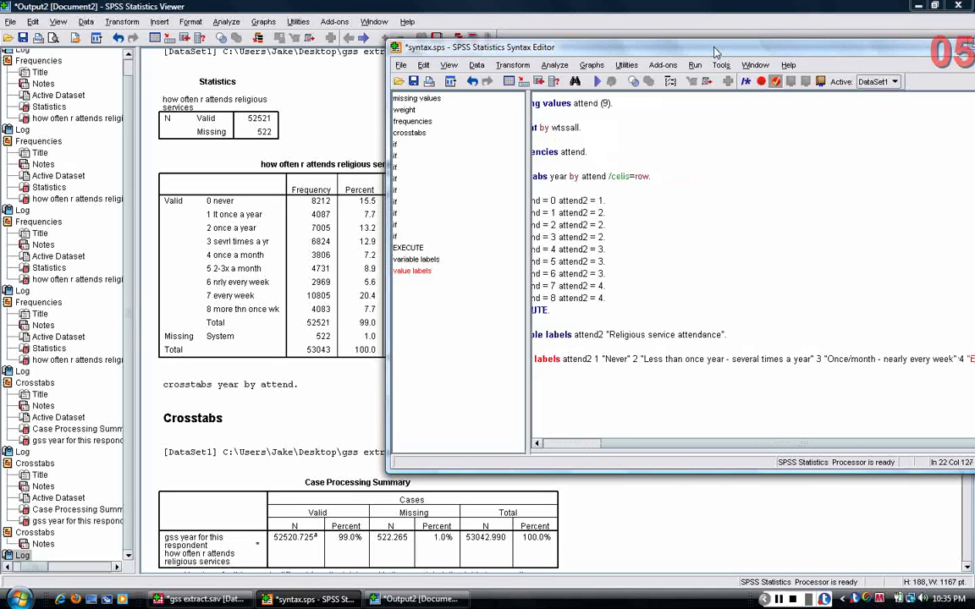
pyautogui.moveTo(715, 52); pyautogui.dragTo(575, 49)
pyautogui.press('Return')
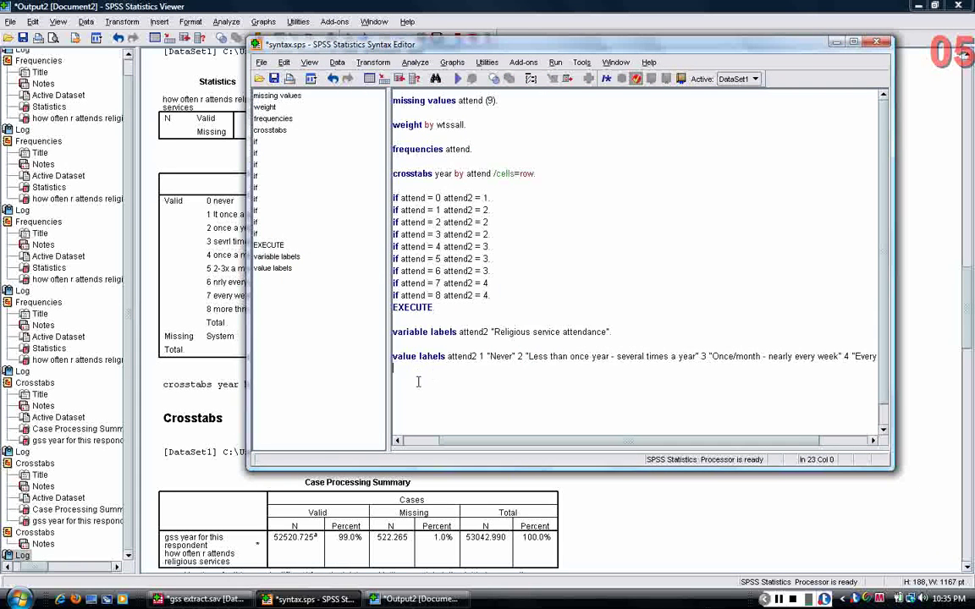
# Step: Run the selected variable labels and value labels commands for attend2
pyautogui.moveTo(420, 381); pyautogui.dragTo(393, 332)
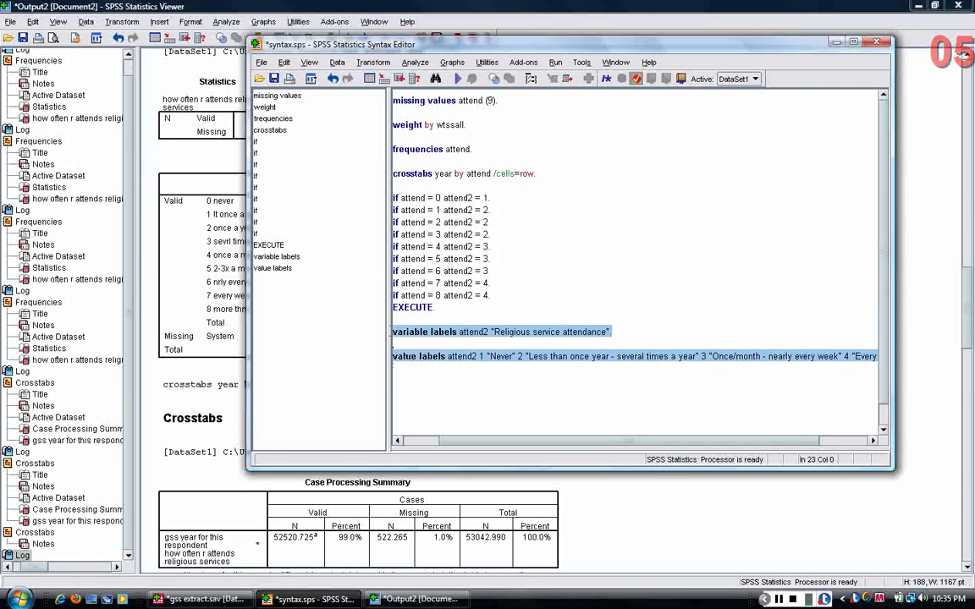
pyautogui.click(459, 77)
pyautogui.scroll(-1, 399, 353)
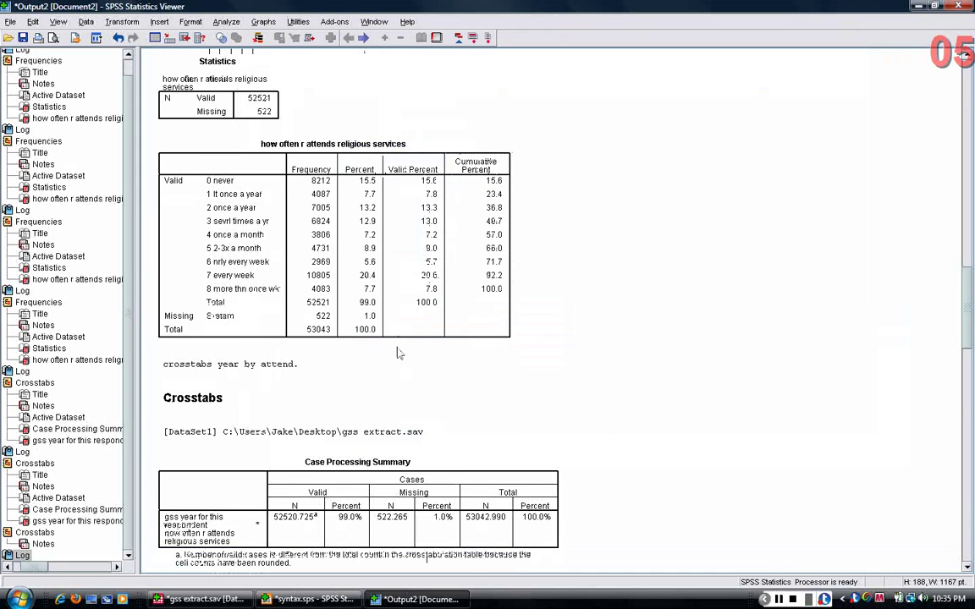
pyautogui.scroll(-5, 399, 354)
pyautogui.moveTo(969, 347); pyautogui.dragTo(968, 513)
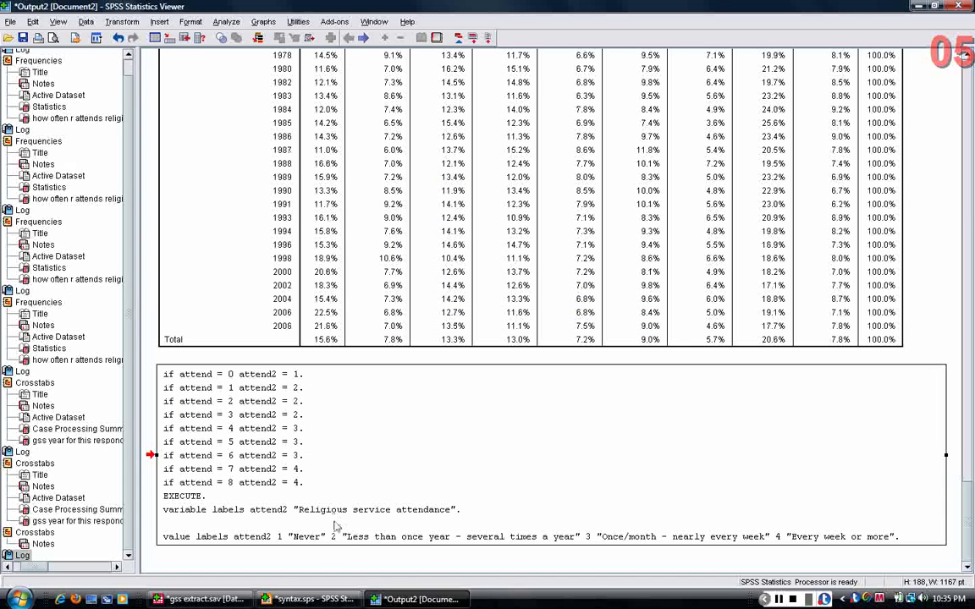
# Step: Verify attend2's variable label and four value labels in Variable View, then return to syntax
pyautogui.click(208, 601)
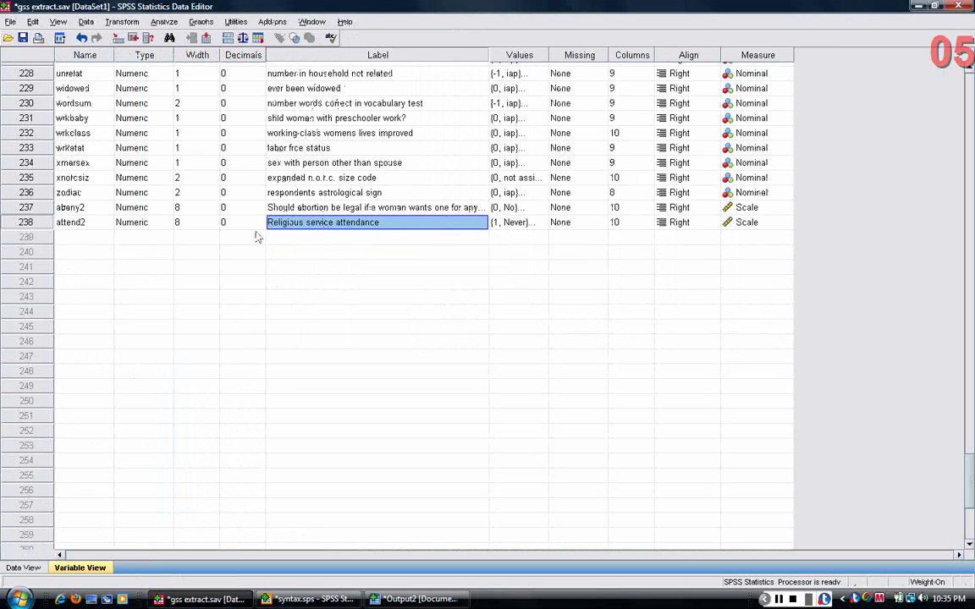
pyautogui.click(84, 222)
pyautogui.click(306, 222)
pyautogui.click(514, 225)
pyautogui.click(540, 222)
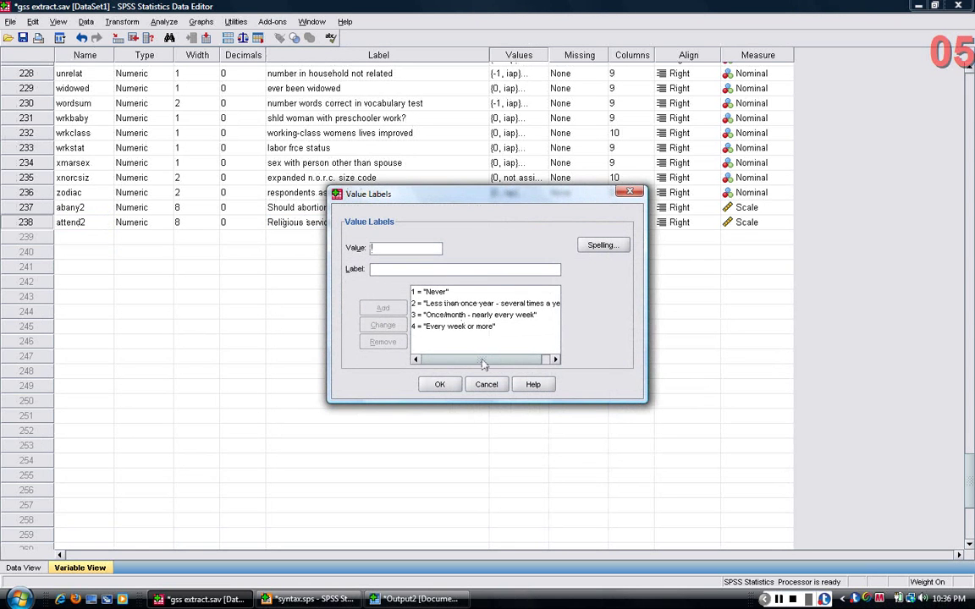
pyautogui.click(440, 385)
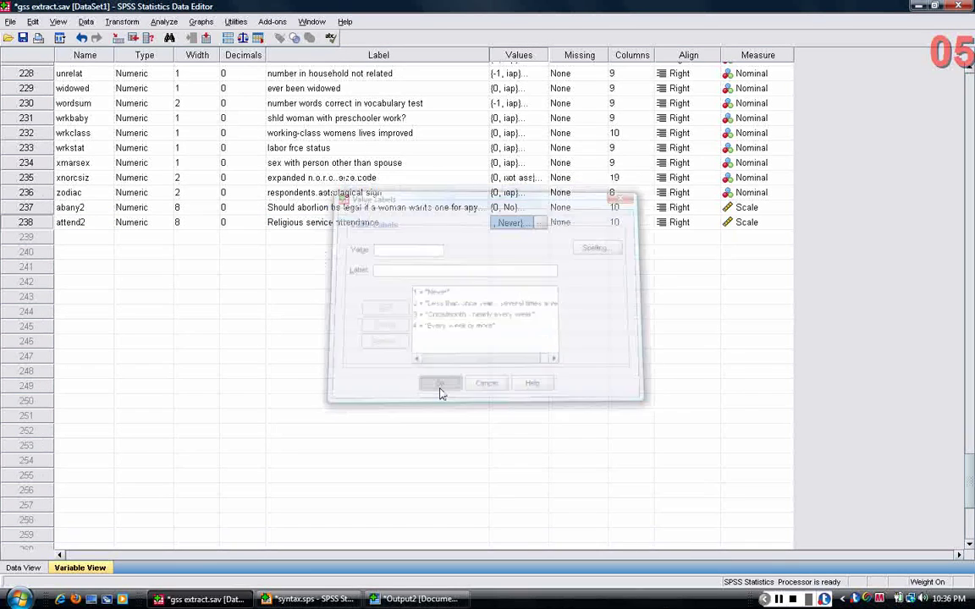
pyautogui.click(298, 599)
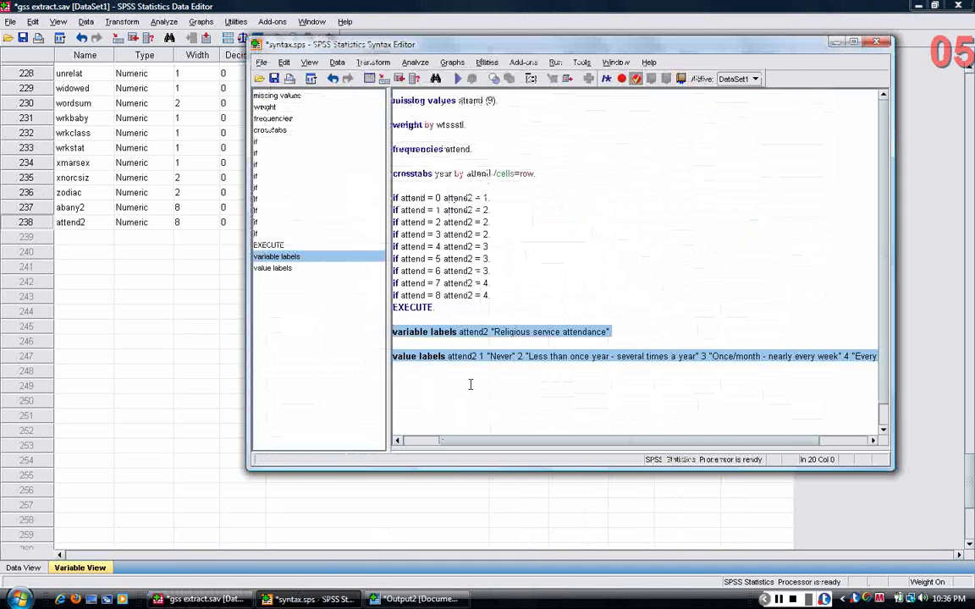
# Step: Run 'frequencies attend2.' from the syntax file to get the attend2 frequency table
pyautogui.click(470, 385)
pyautogui.write('frequenc')
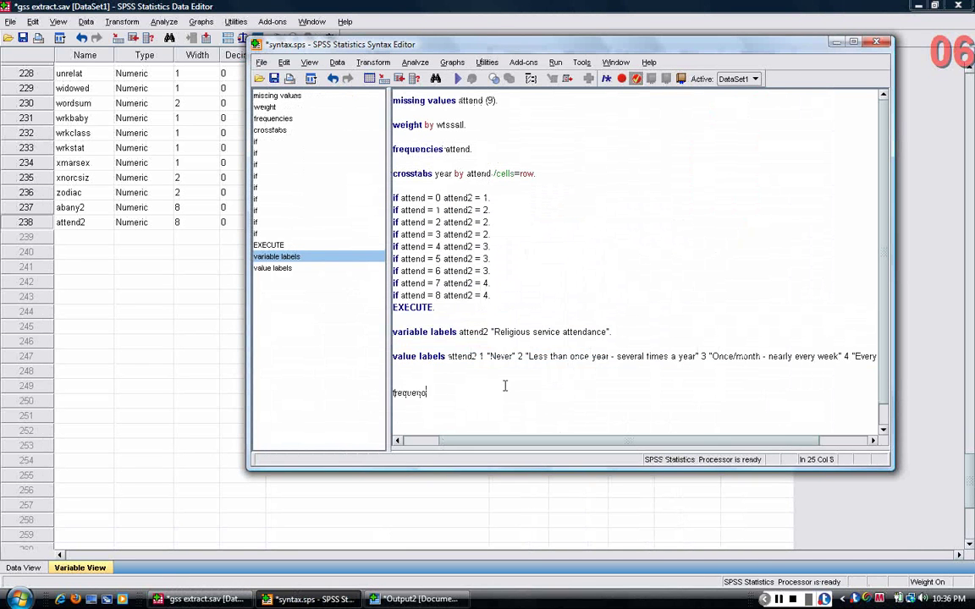
pyautogui.write('ies attend2.')
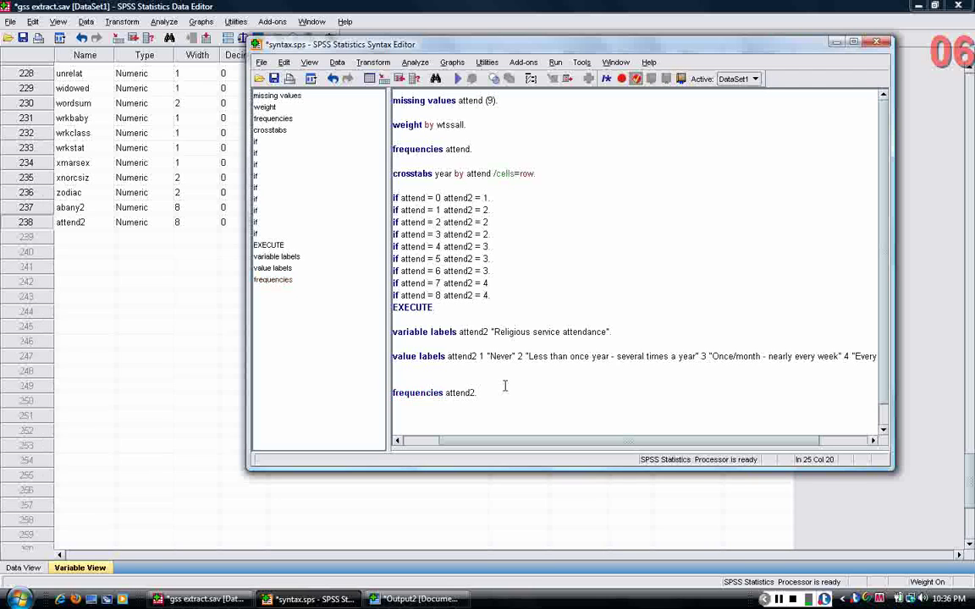
pyautogui.hotkey('shift', 'Up')
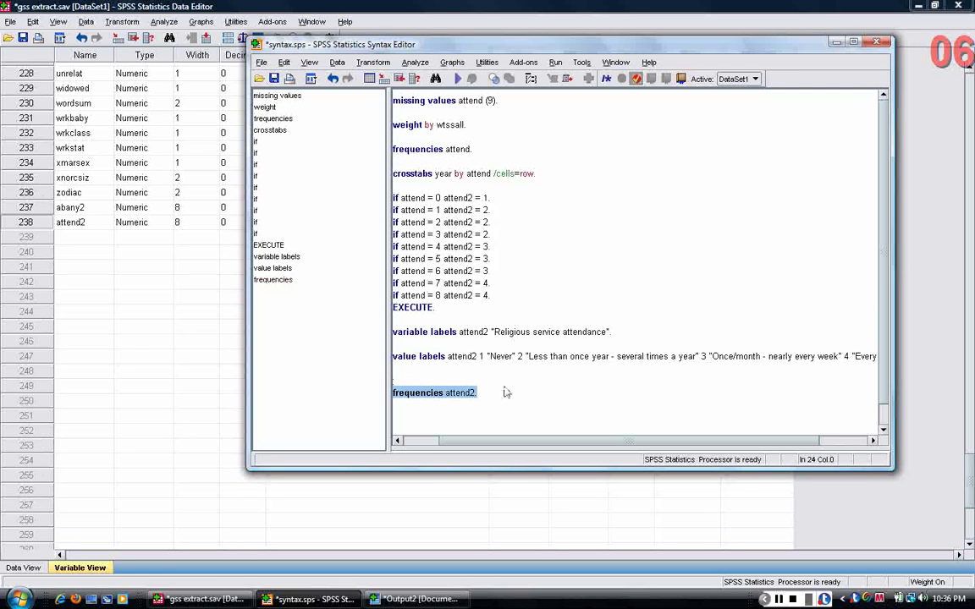
pyautogui.click(457, 78)
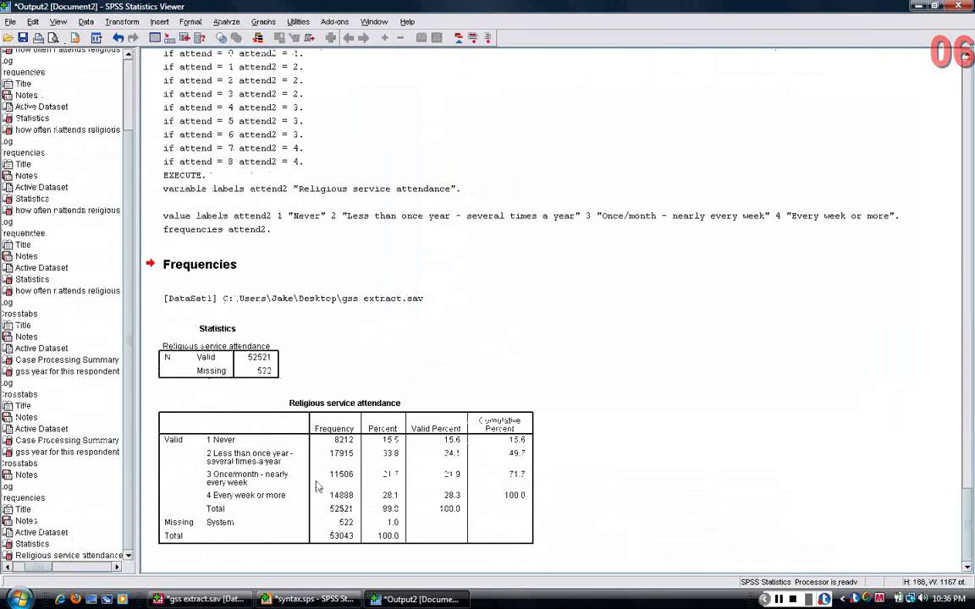
pyautogui.click(287, 438)
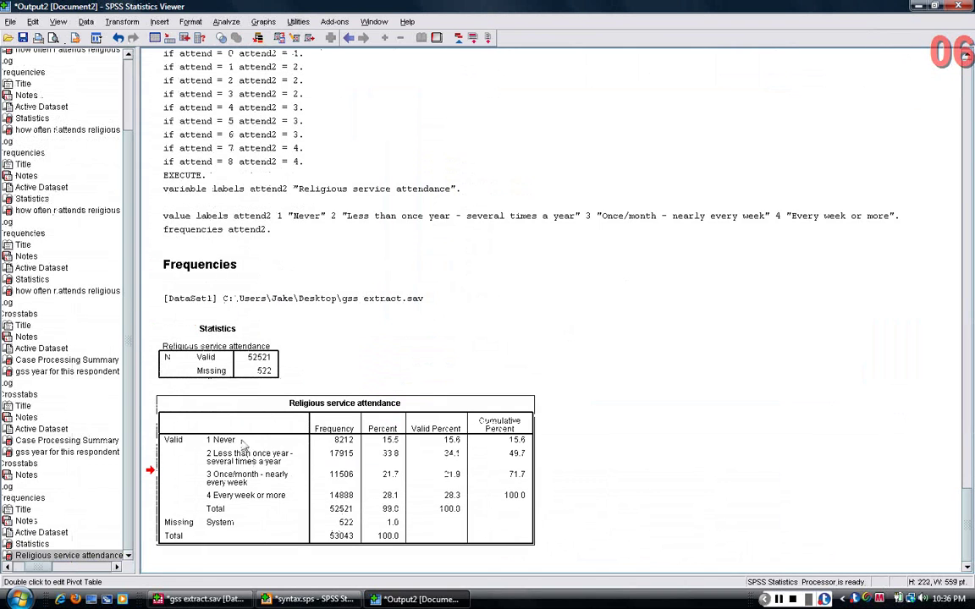
# Step: Run 'crosstabs attend by attend2' to check each attend value's group
pyautogui.click(304, 599)
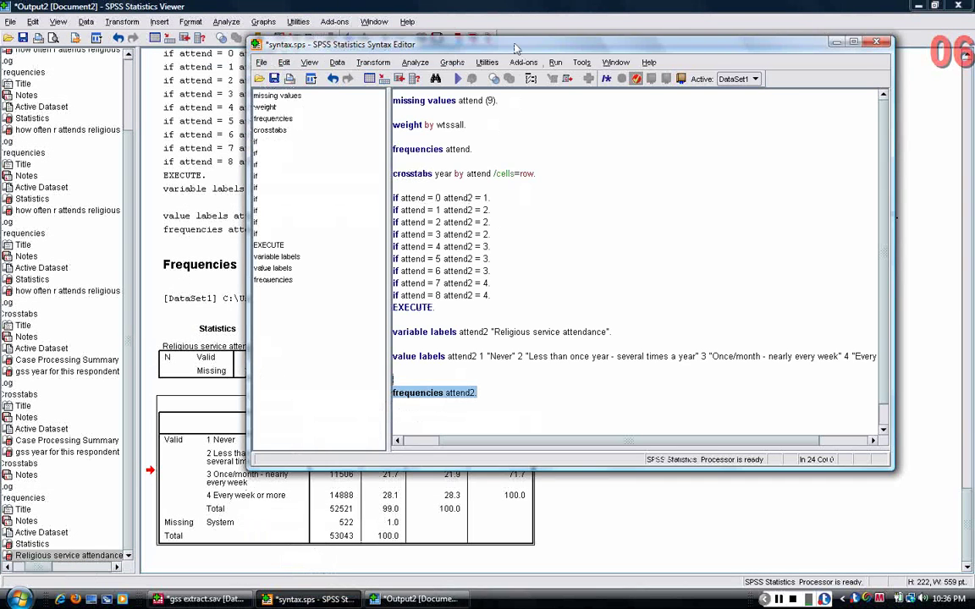
pyautogui.moveTo(473, 44); pyautogui.dragTo(576, 2)
pyautogui.click(591, 358)
pyautogui.press('Return')
pyautogui.press('Return')
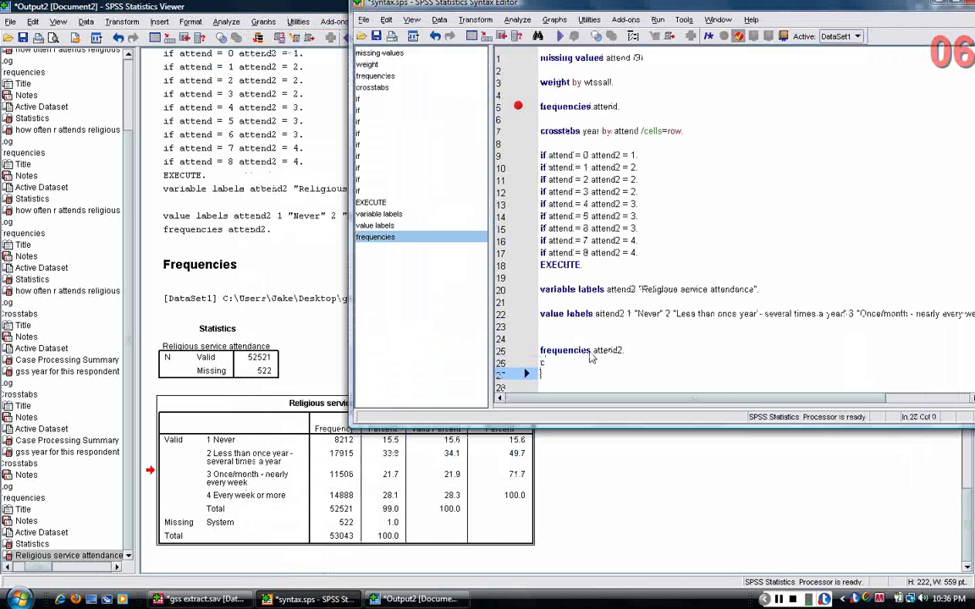
pyautogui.write('crosstabs')
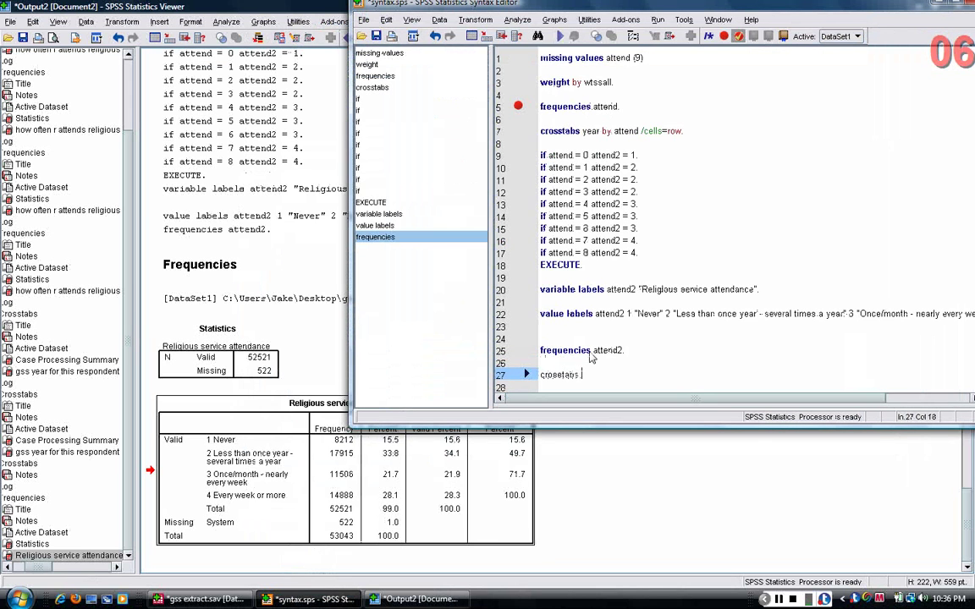
pyautogui.write(' attend by attend2.')
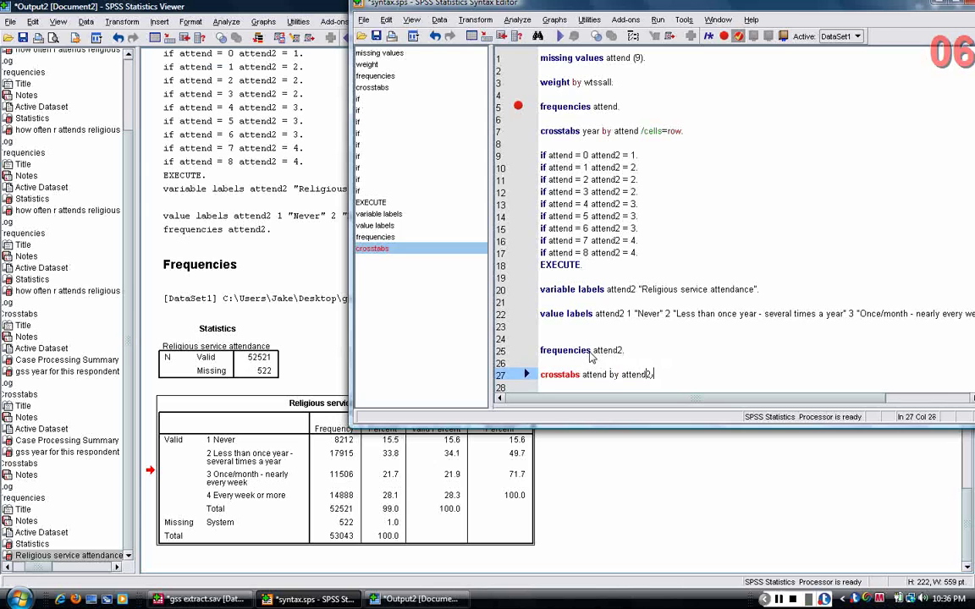
pyautogui.hotkey('ctrl', 'r')
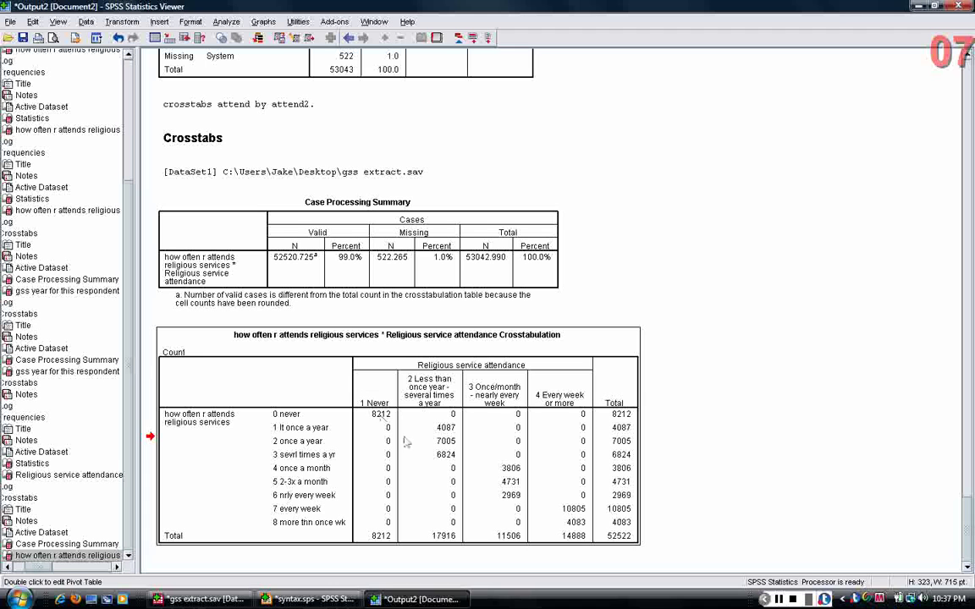
# Step: Save the syntax file and end the attend by attend2 crosstabs command with a period
pyautogui.click(324, 601)
pyautogui.click(377, 37)
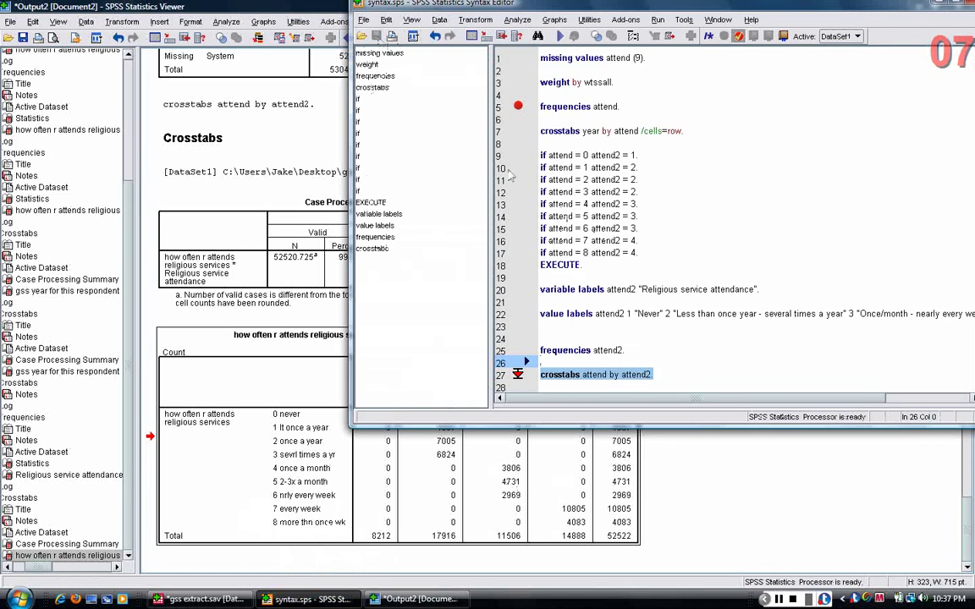
pyautogui.click(667, 328)
pyautogui.write('.')
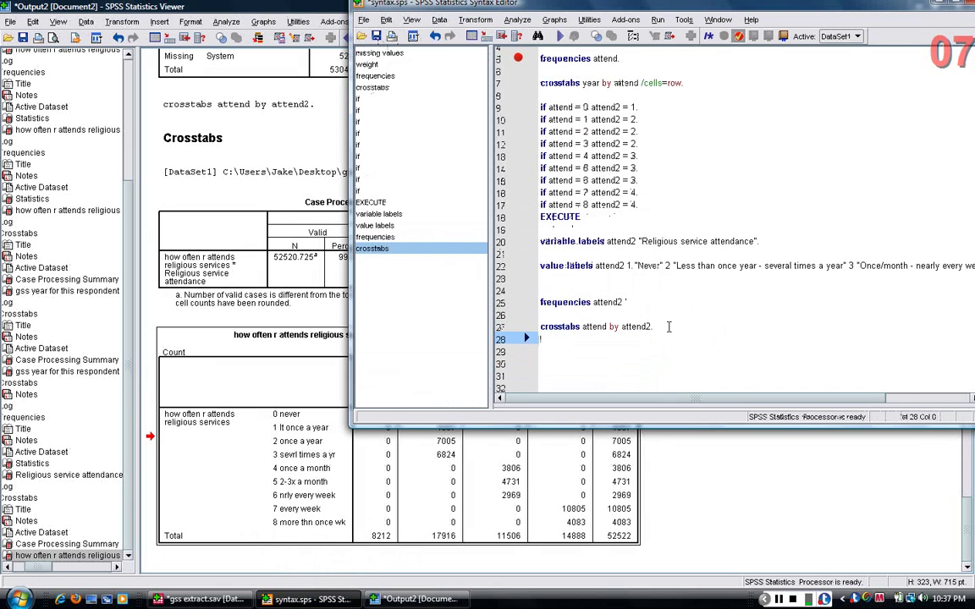
pyautogui.press('Return')
pyautogui.press('Return')
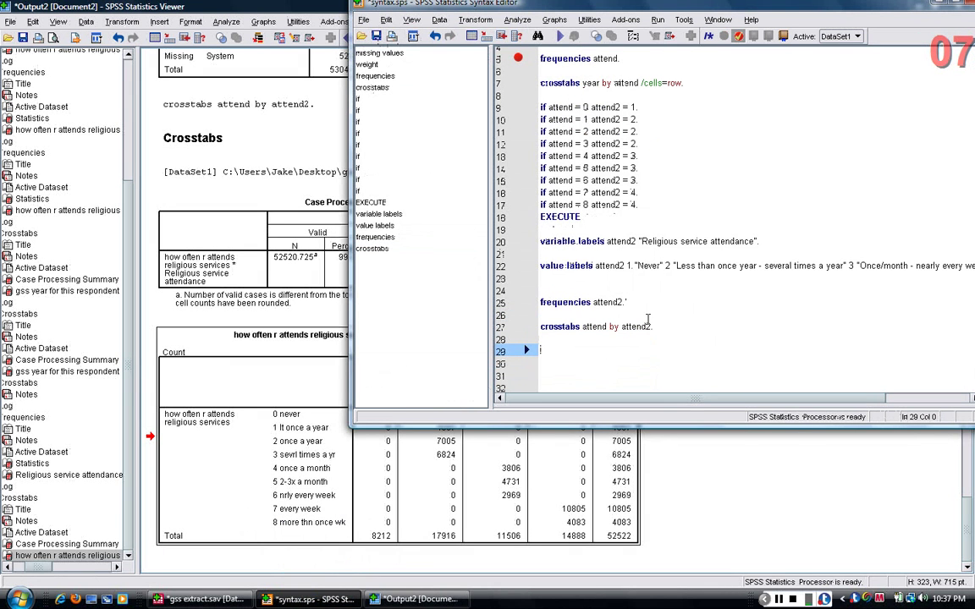
# Step: Run 'crosstabs year by attend2 /cells=row.' and review the row-percentage table
pyautogui.write('crosstabs ')
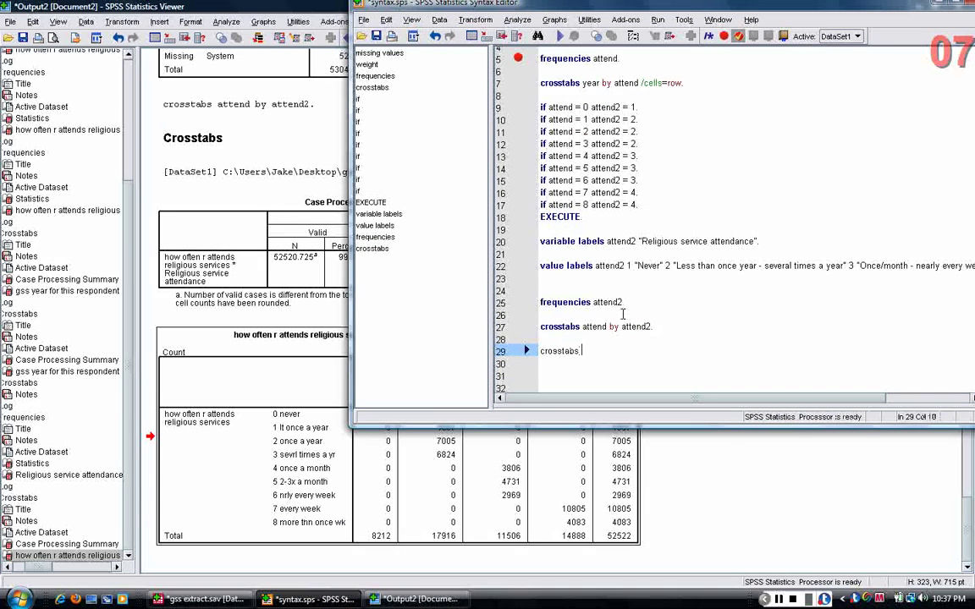
pyautogui.write('year by attend2')
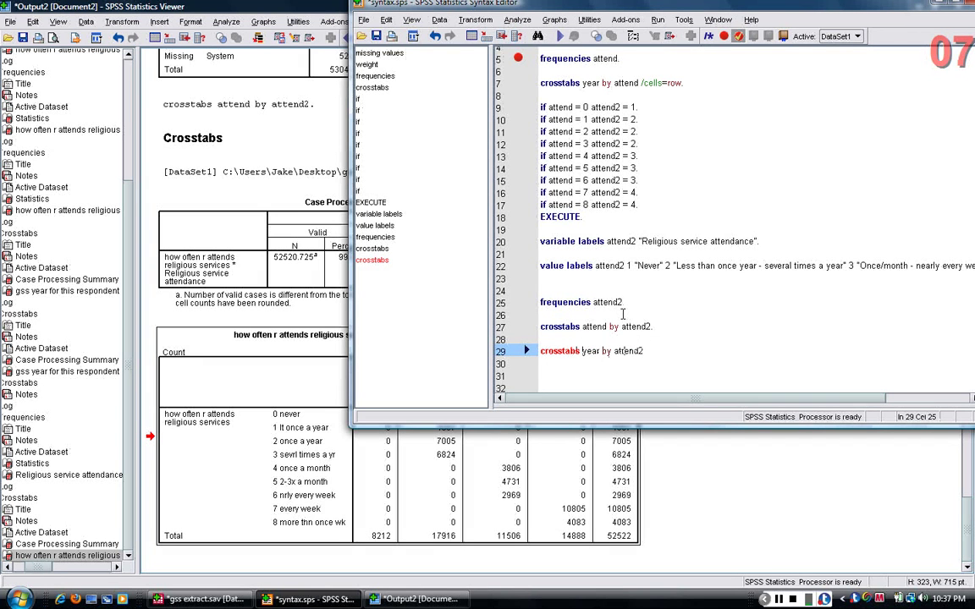
pyautogui.write(' /cells=row.')
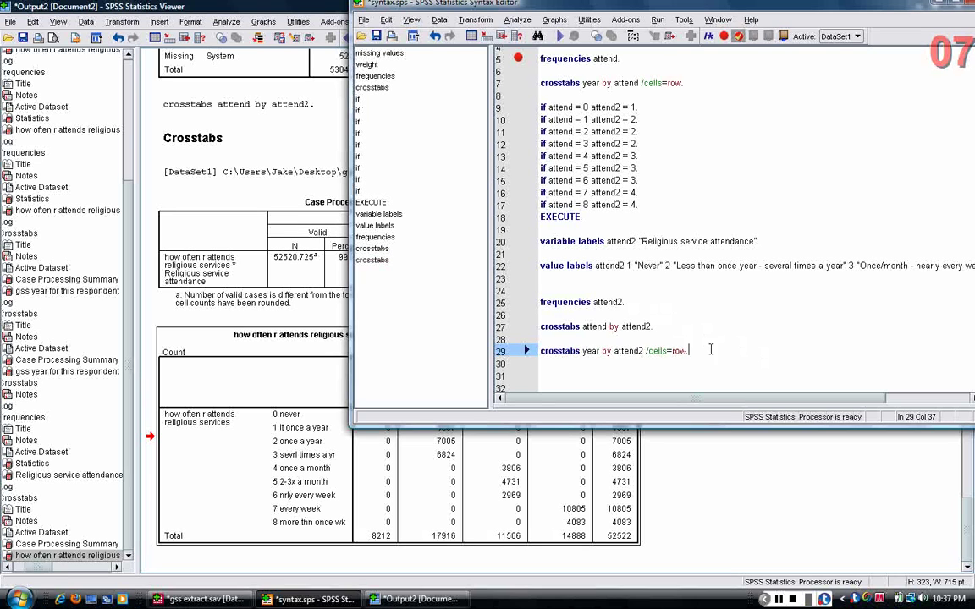
pyautogui.moveTo(708, 350); pyautogui.dragTo(539, 352)
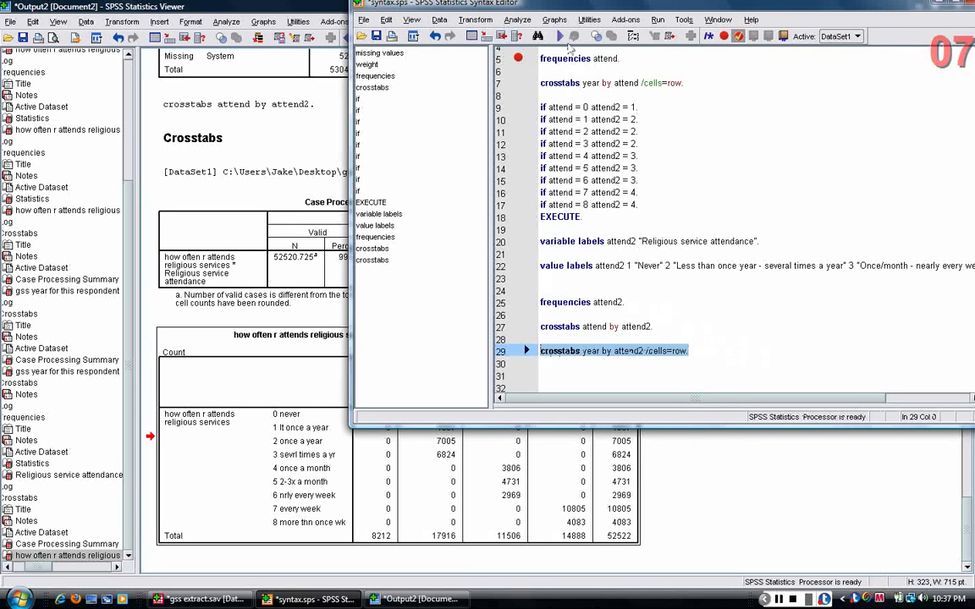
pyautogui.click(560, 38)
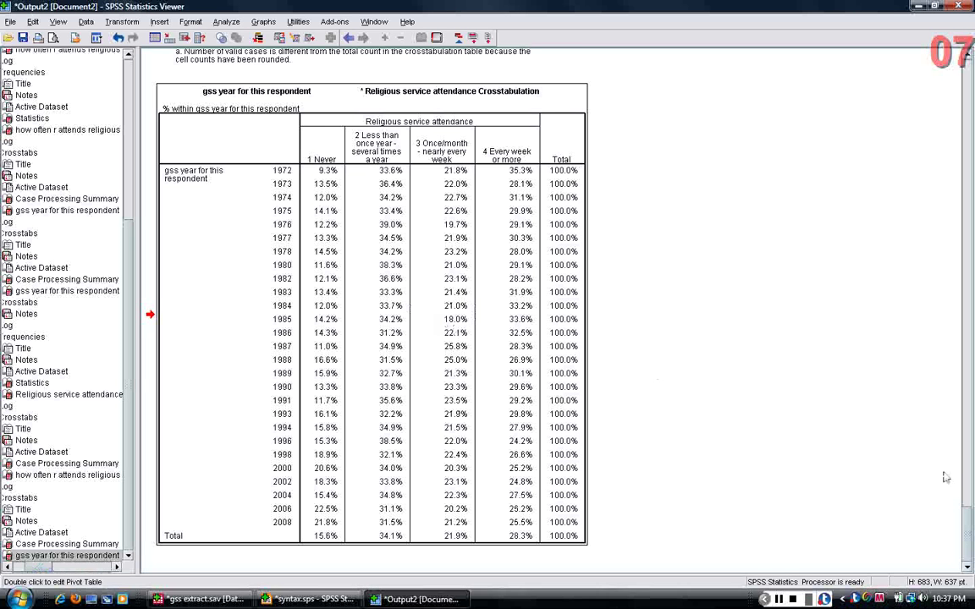
pyautogui.moveTo(969, 518); pyautogui.dragTo(971, 373)
pyautogui.scroll(-10, 499, 316)
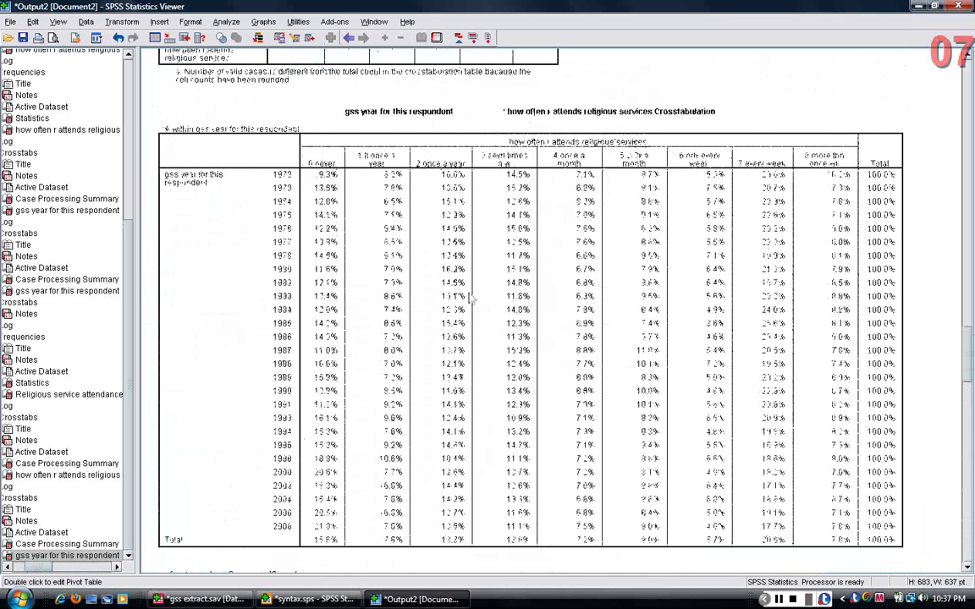
pyautogui.scroll(-5, 404, 237)
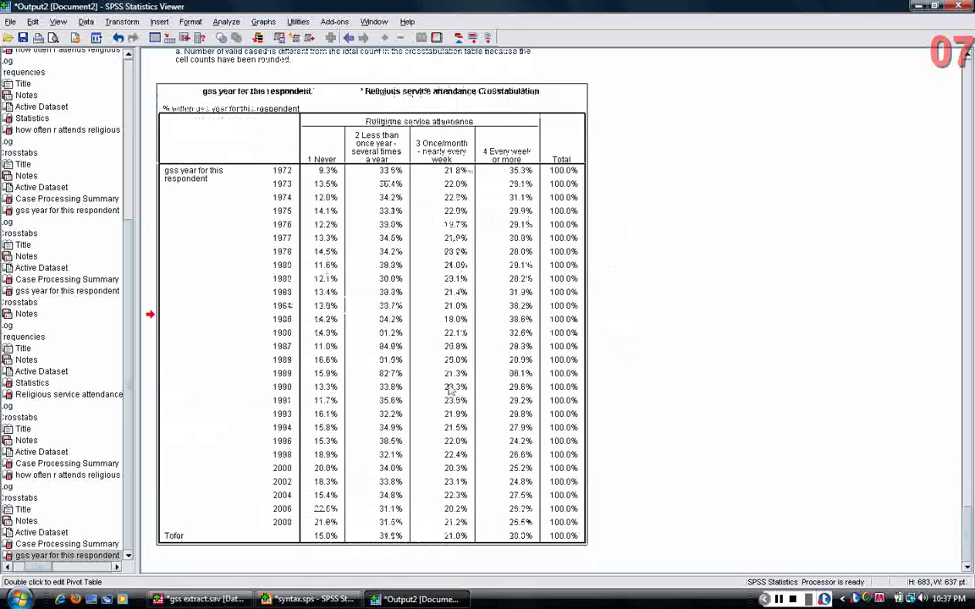